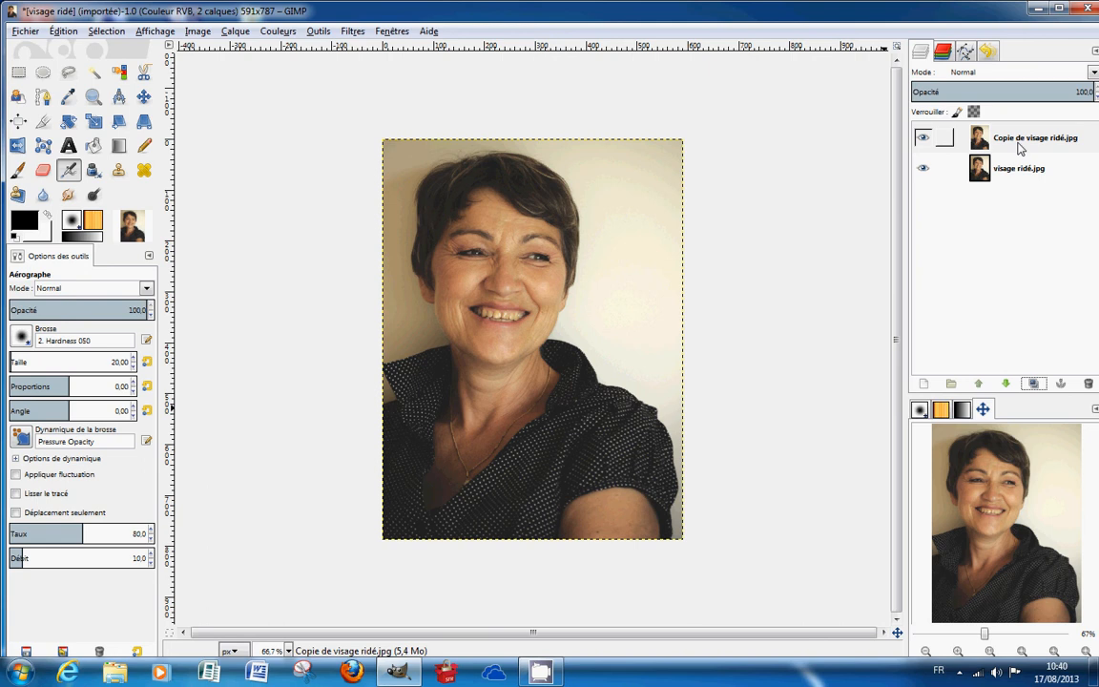
- Apply a Gaussian blur with a radius of 8 px to the "Copie de visage ridé.jpg" layer
click(1020, 143)
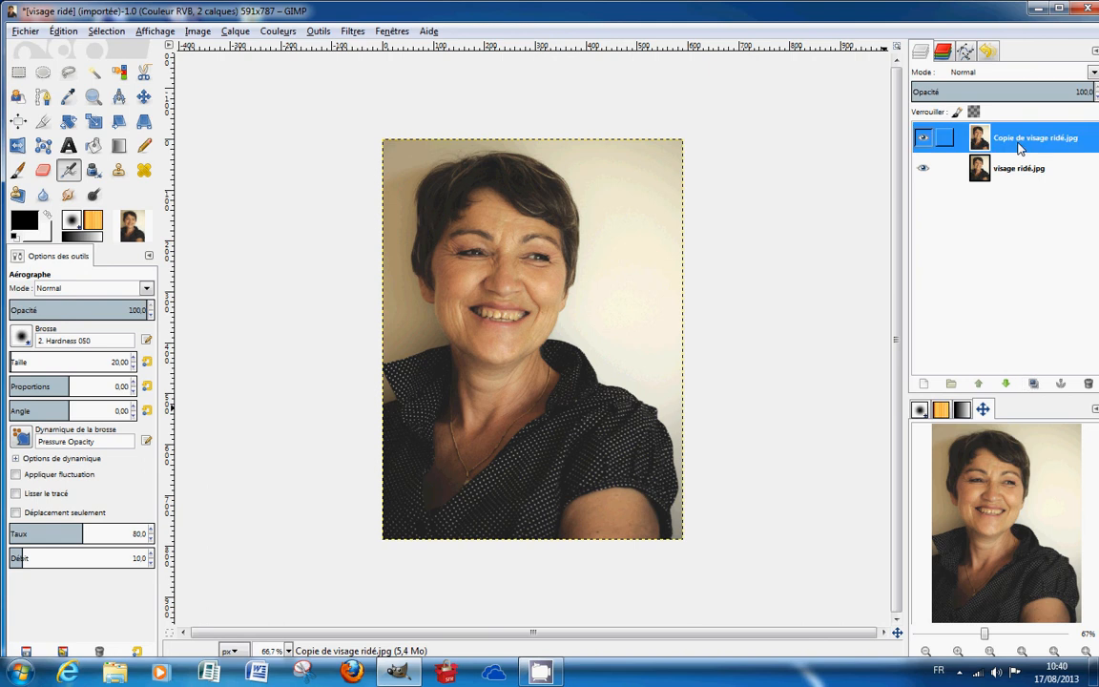
click(353, 32)
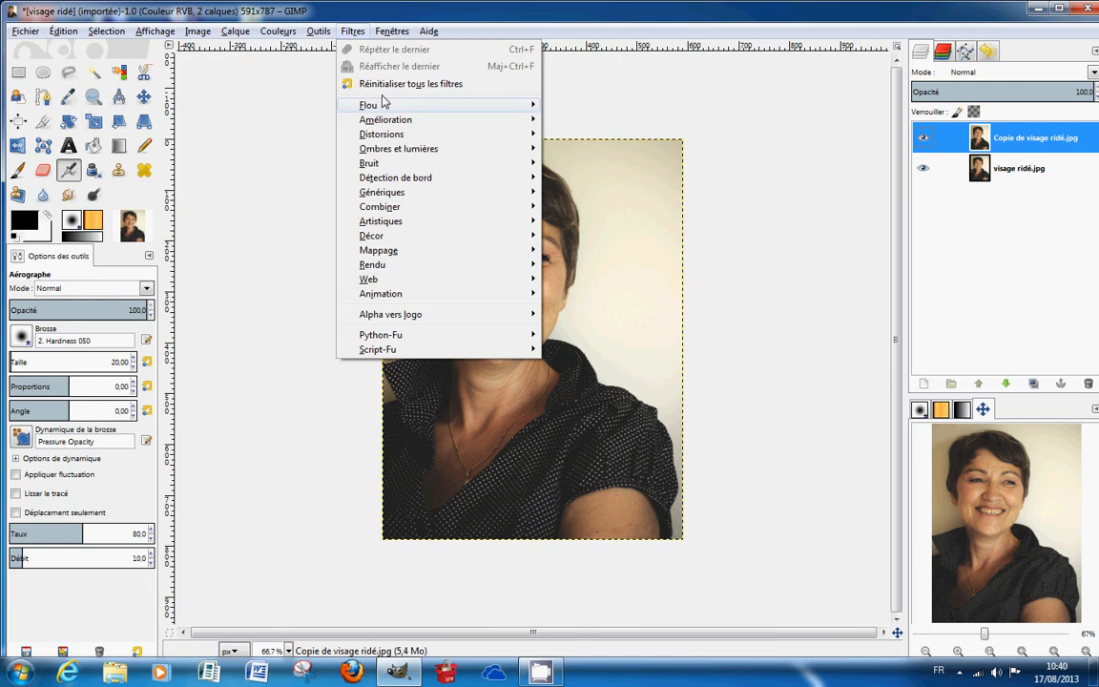
mouse_move(380, 105)
click(593, 139)
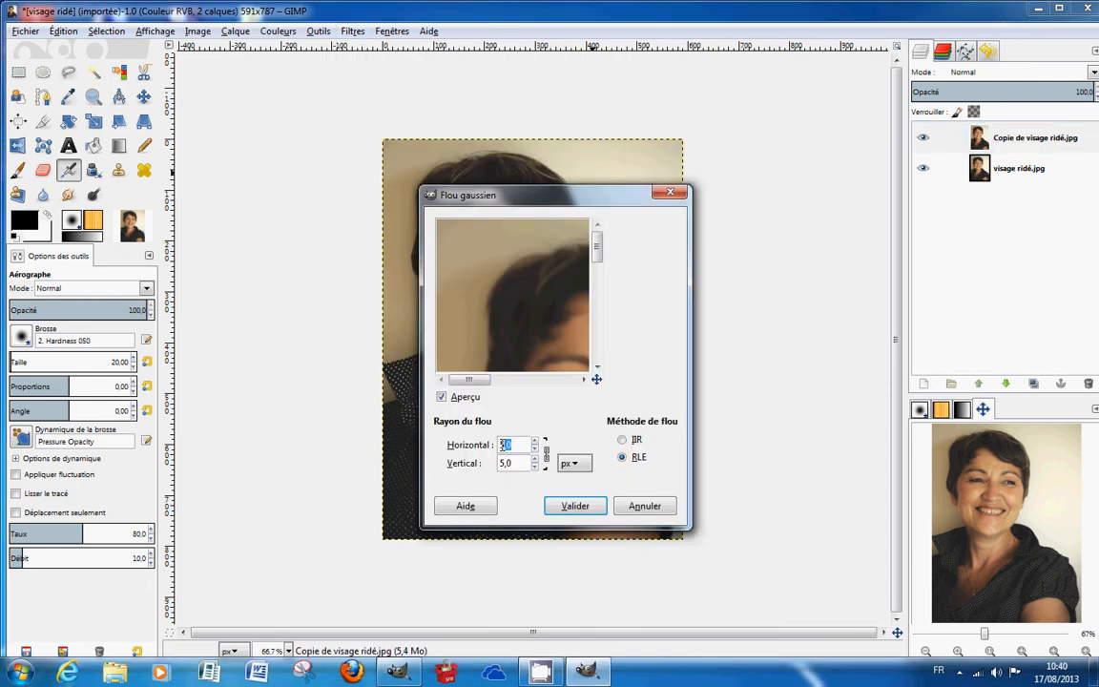
text(8)
click(524, 463)
click(575, 507)
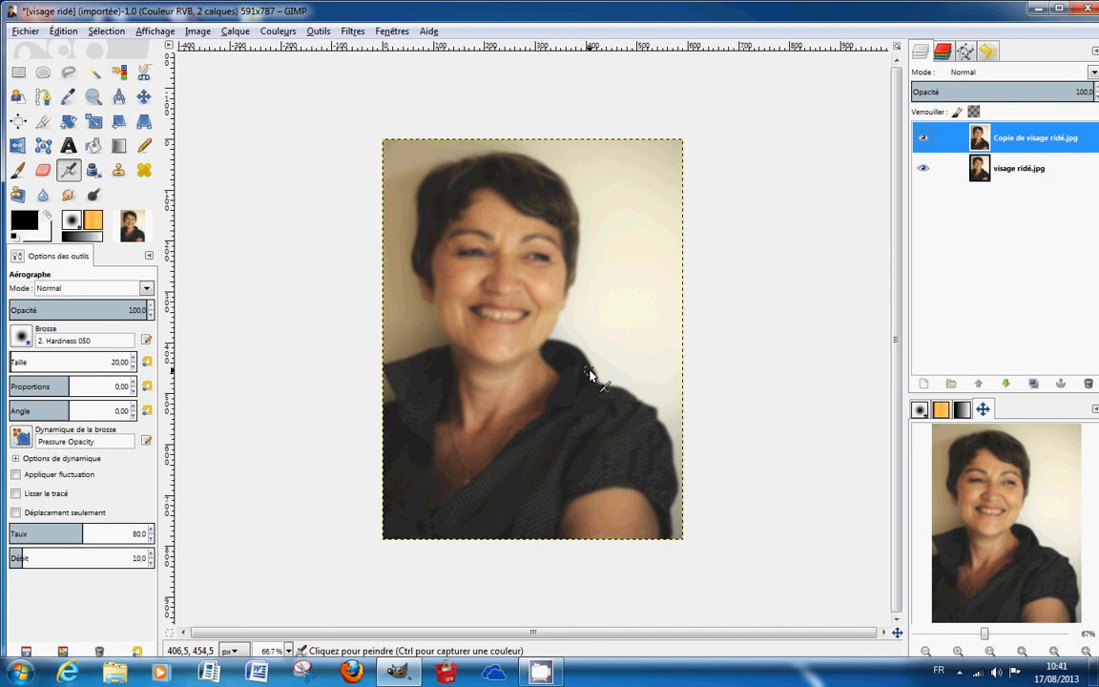
- Add a white (full opacity) layer mask to the blurred copy layer
right_click(1029, 145)
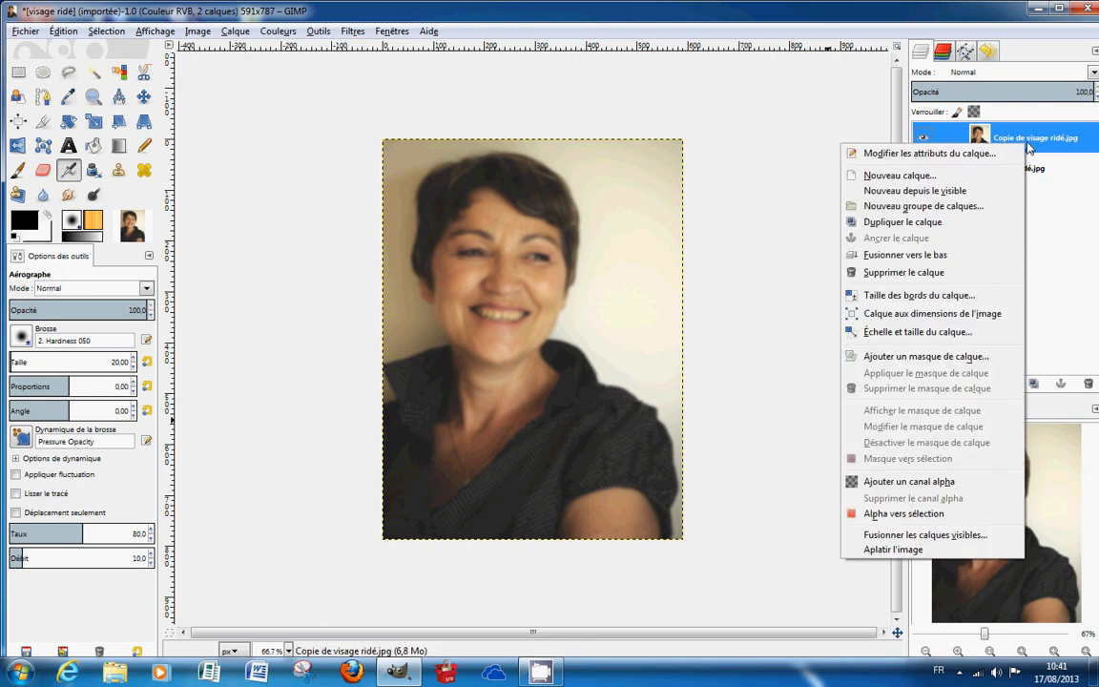
click(927, 357)
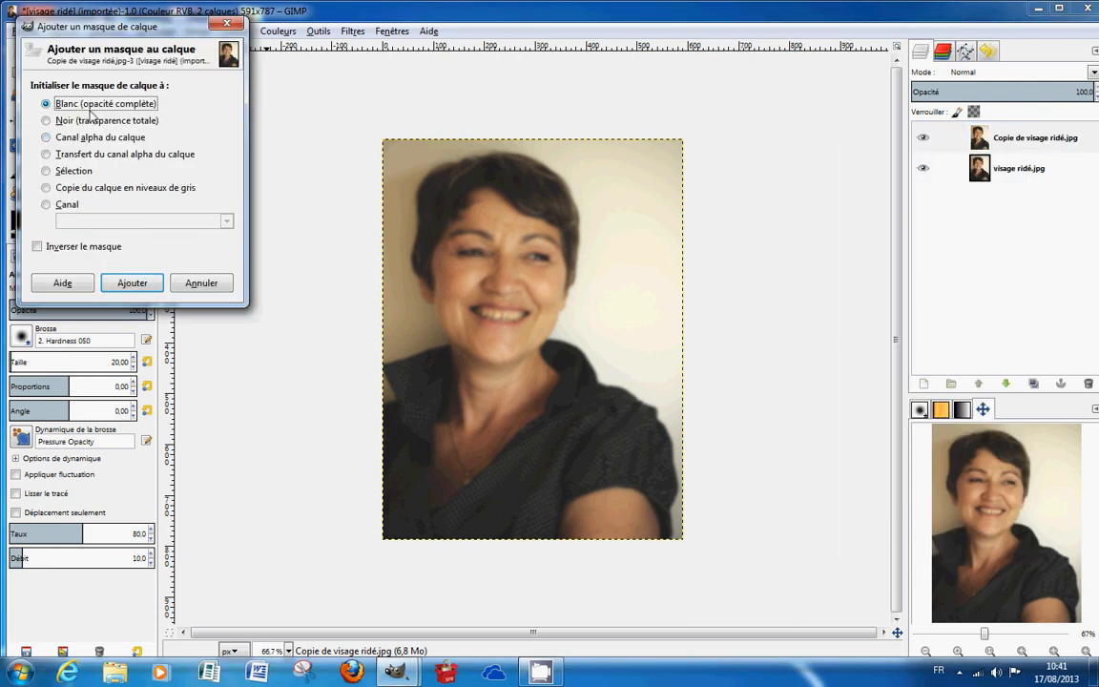
click(131, 283)
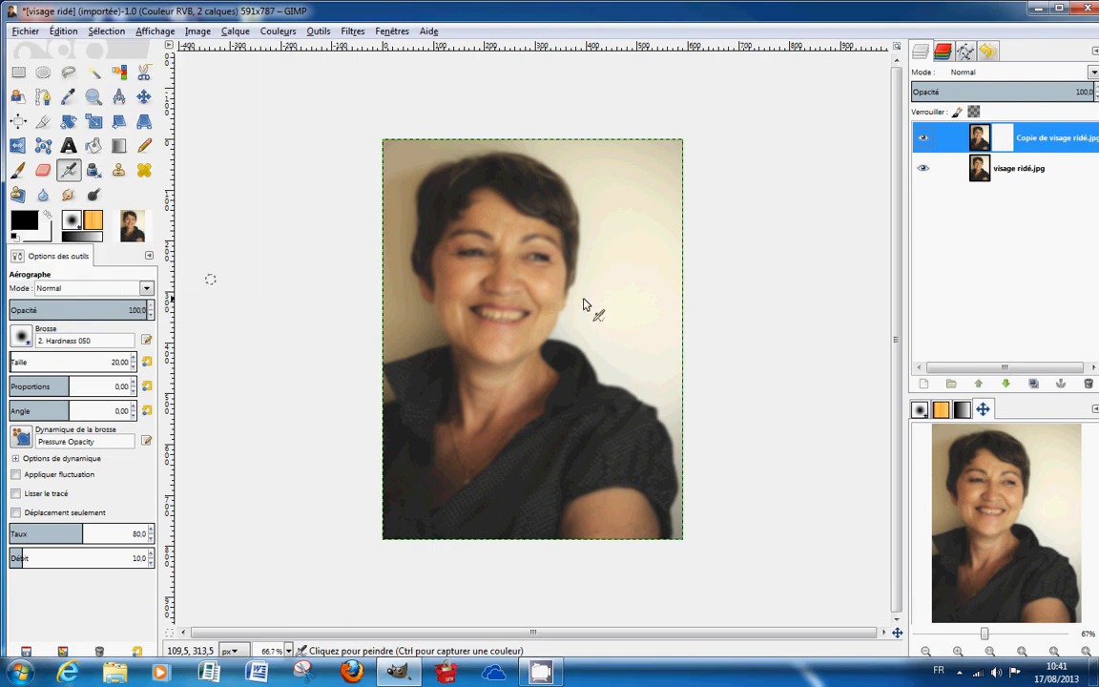
- Paint black on the mask over the background, hair and blouse using the Paintbrush at size 140.10
click(19, 173)
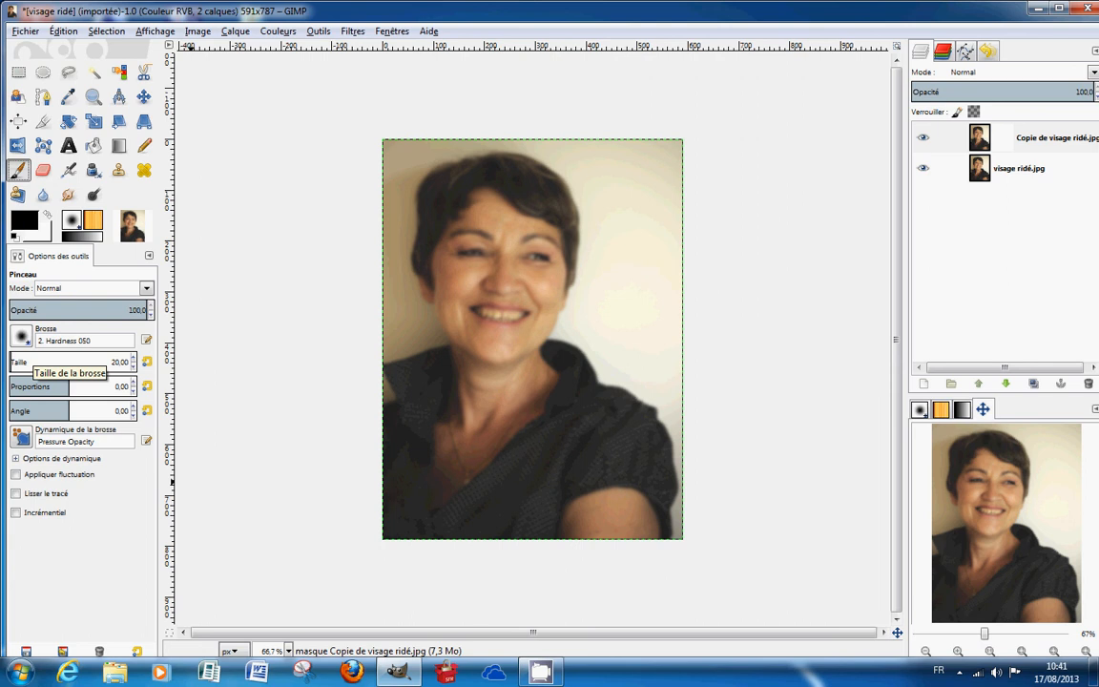
click(26, 361)
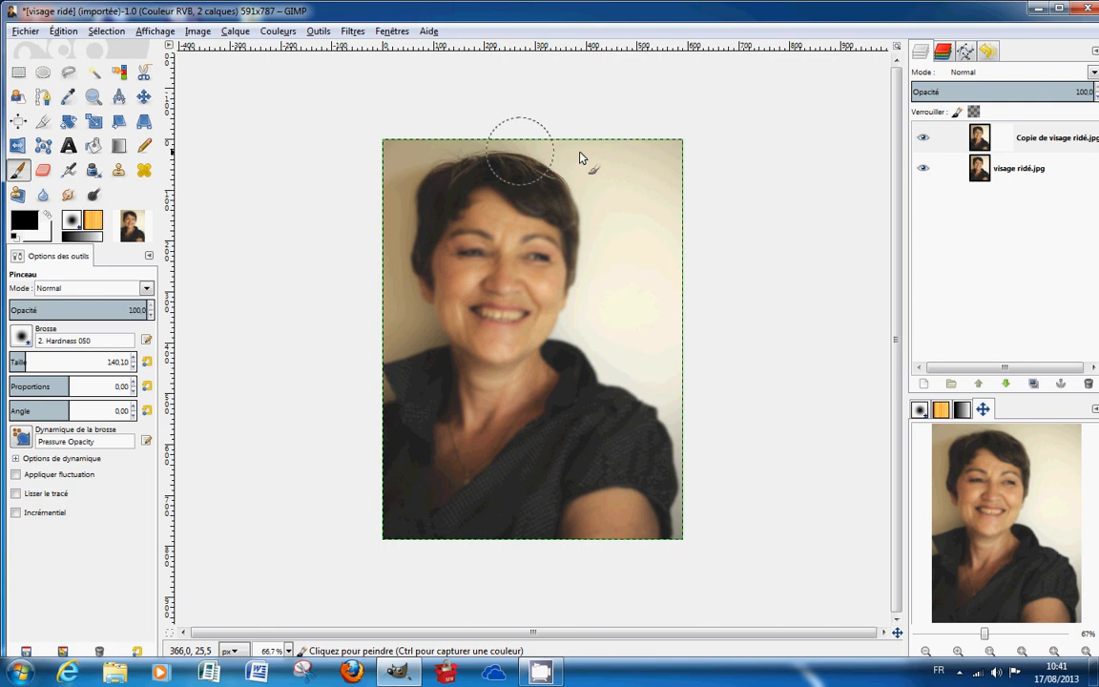
mouse_move(622, 257)
mouse_down()
mouse_move(634, 433)
mouse_move(638, 423)
mouse_move(626, 422)
mouse_move(580, 437)
mouse_move(508, 520)
mouse_move(654, 388)
mouse_move(684, 490)
mouse_move(660, 291)
mouse_move(615, 412)
mouse_move(600, 360)
mouse_move(670, 272)
mouse_move(666, 178)
mouse_move(628, 311)
mouse_move(614, 209)
mouse_move(486, 128)
mouse_move(381, 212)
mouse_move(374, 307)
mouse_move(392, 367)
mouse_move(373, 508)
mouse_move(440, 553)
mouse_move(503, 528)
mouse_up()
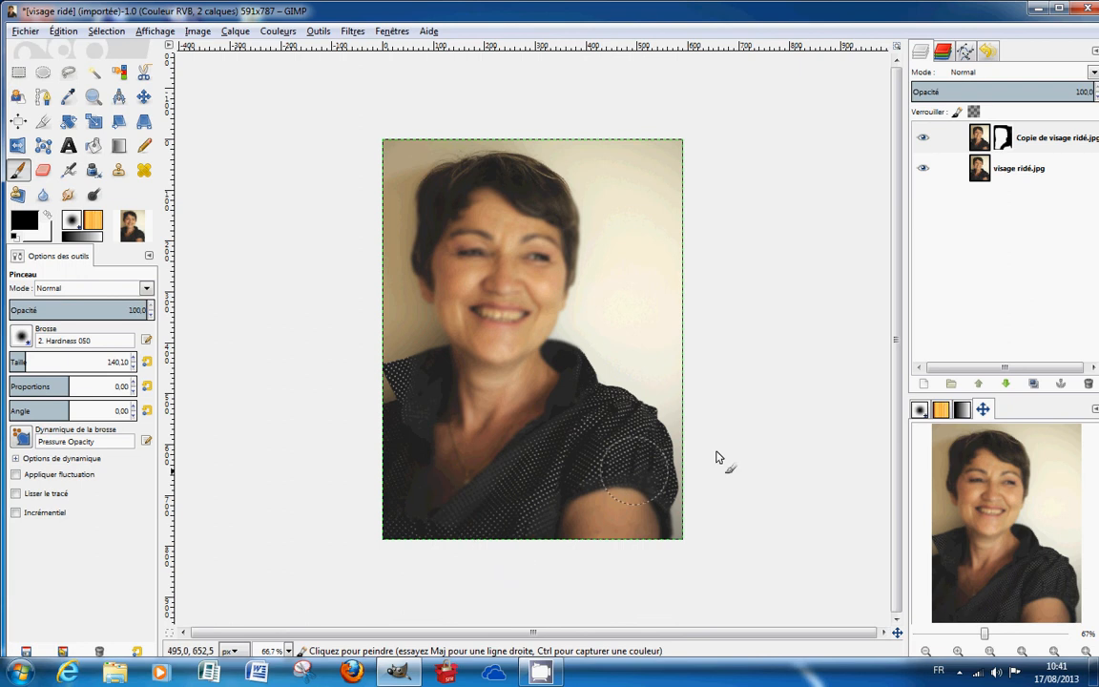
- Hide the "visage ridé.jpg" layer and mask out leftover blurred background and the areas around the head and neckline
click(922, 169)
click(1002, 139)
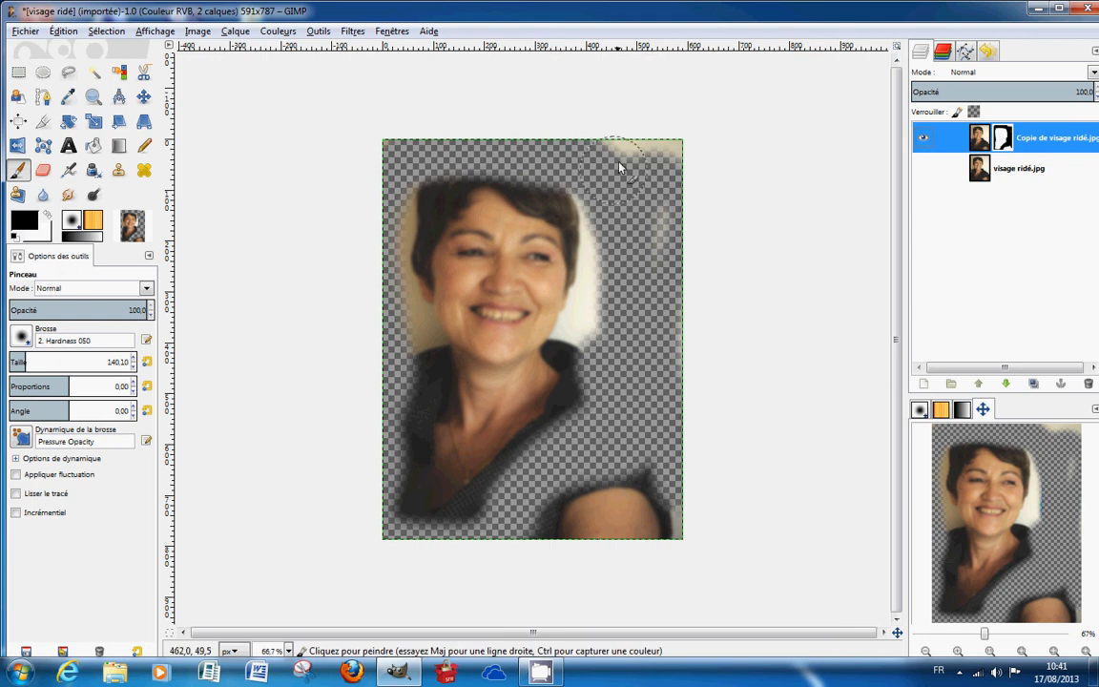
mouse_move(611, 151)
mouse_down()
mouse_move(690, 170)
mouse_move(667, 237)
mouse_move(613, 281)
mouse_move(611, 341)
mouse_up()
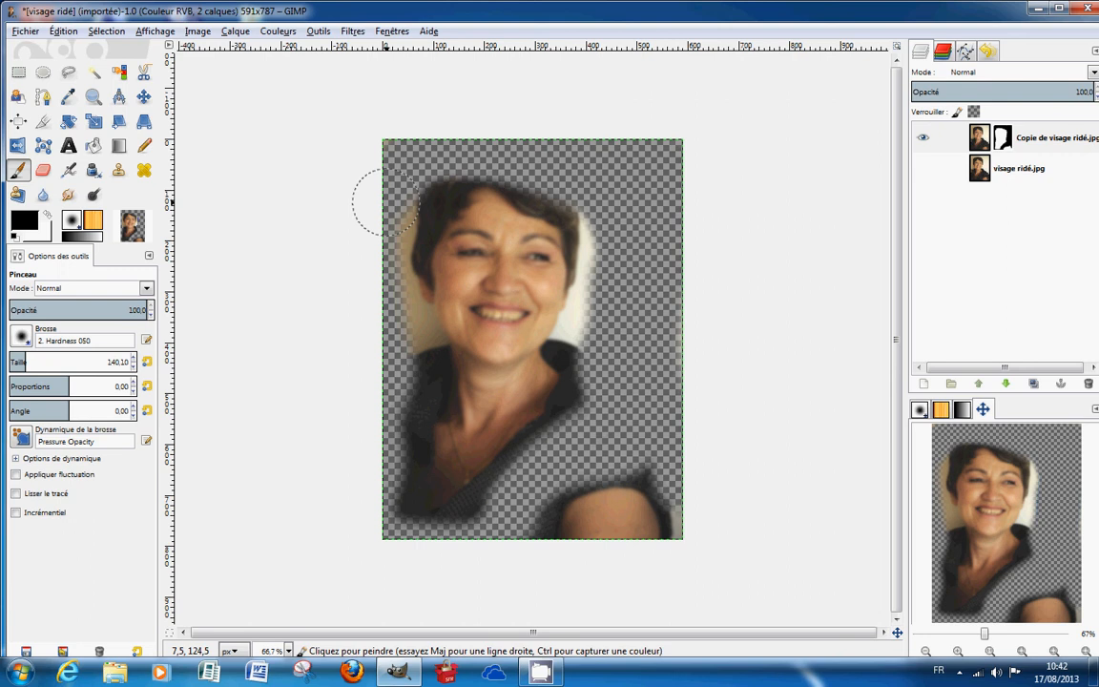
drag(386, 203, 297, 247)
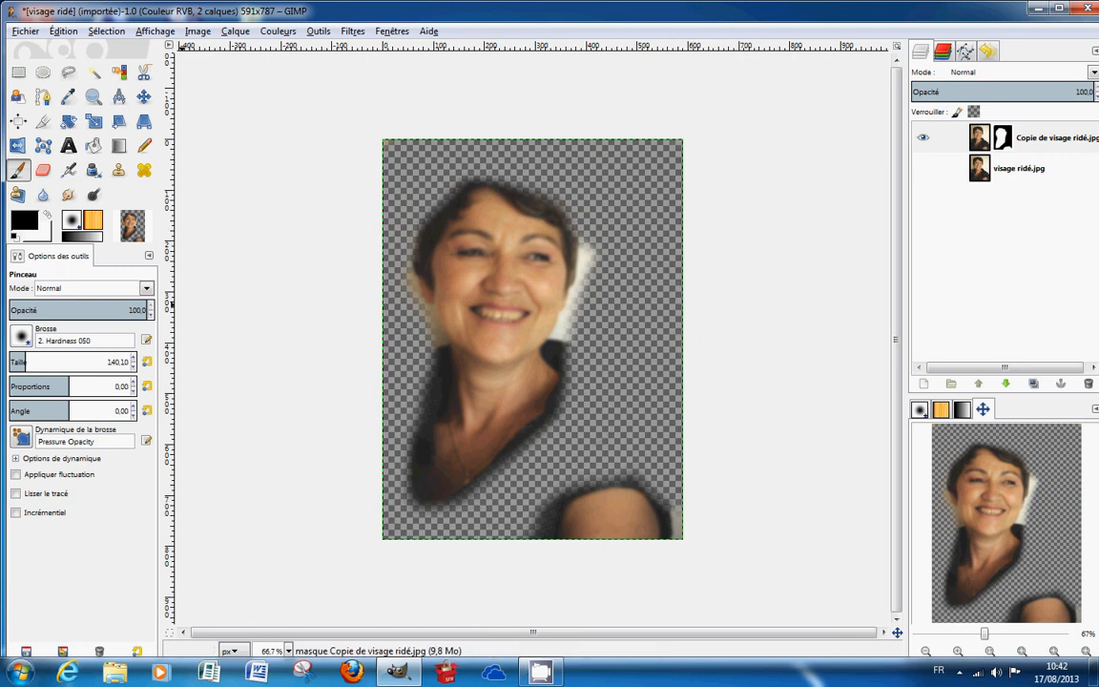
- Reduce the brush size to 26.29 and mask out the hair, collar and fabric edges around the face, neckline and arm
drag(25, 362, 12, 361)
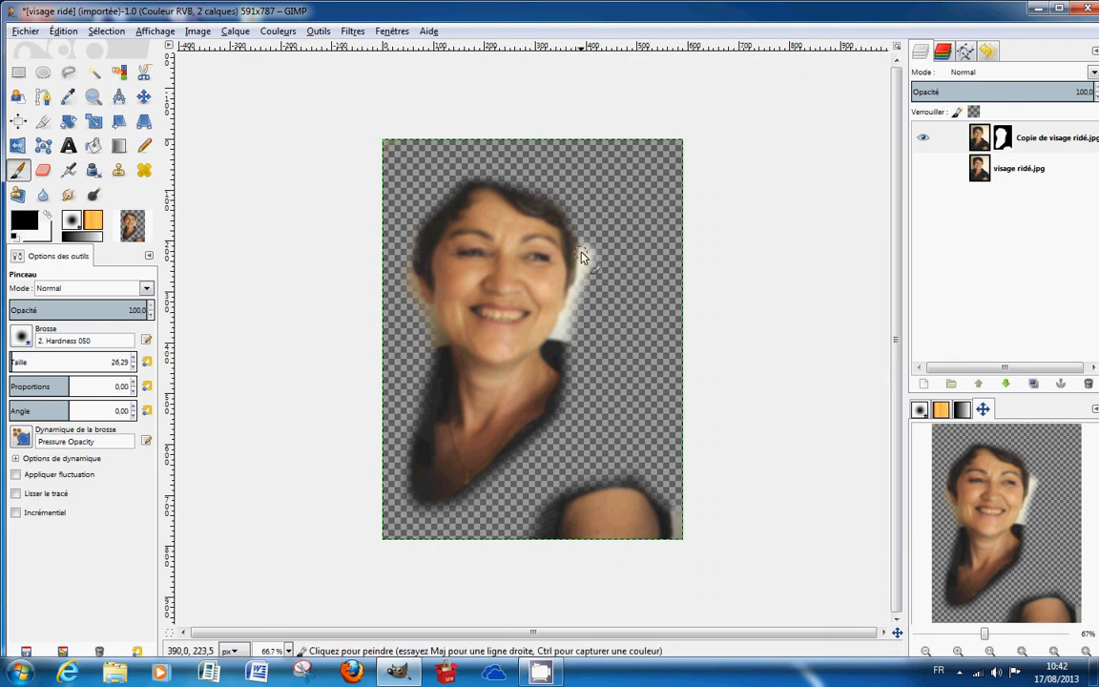
drag(576, 286, 586, 247)
mouse_move(563, 227)
mouse_down()
mouse_move(491, 180)
mouse_move(465, 185)
mouse_move(445, 217)
mouse_move(459, 190)
mouse_up()
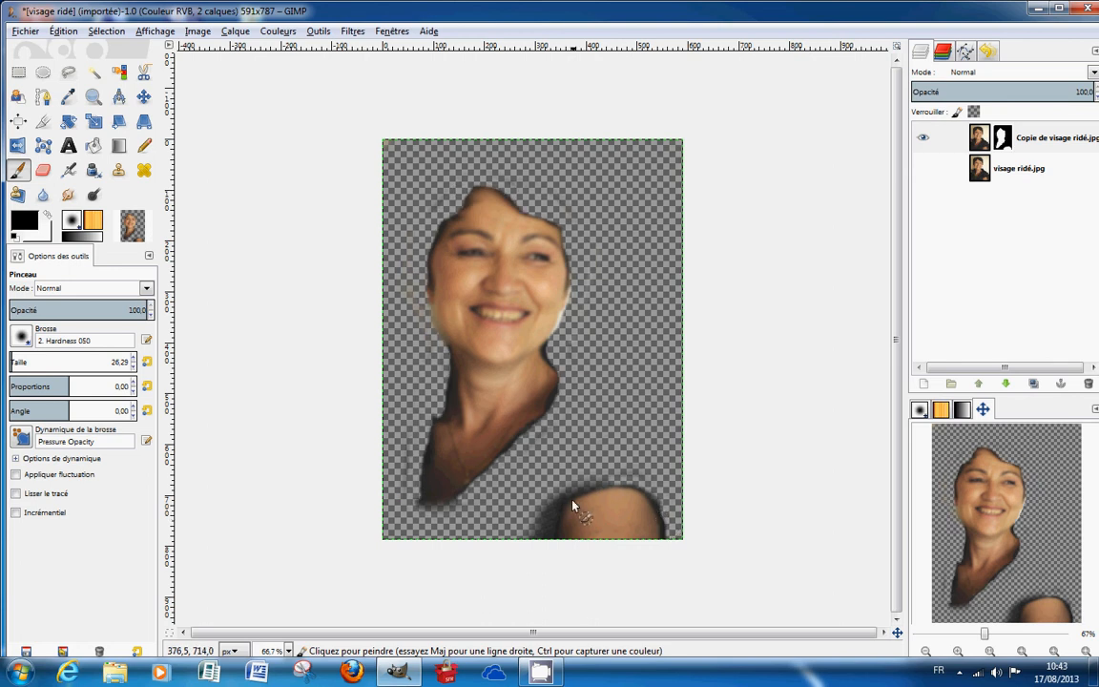
mouse_move(599, 485)
mouse_down()
mouse_move(554, 511)
mouse_move(545, 540)
mouse_move(564, 498)
mouse_move(545, 544)
mouse_move(548, 513)
mouse_move(611, 492)
mouse_move(662, 503)
mouse_move(668, 516)
mouse_move(646, 490)
mouse_up()
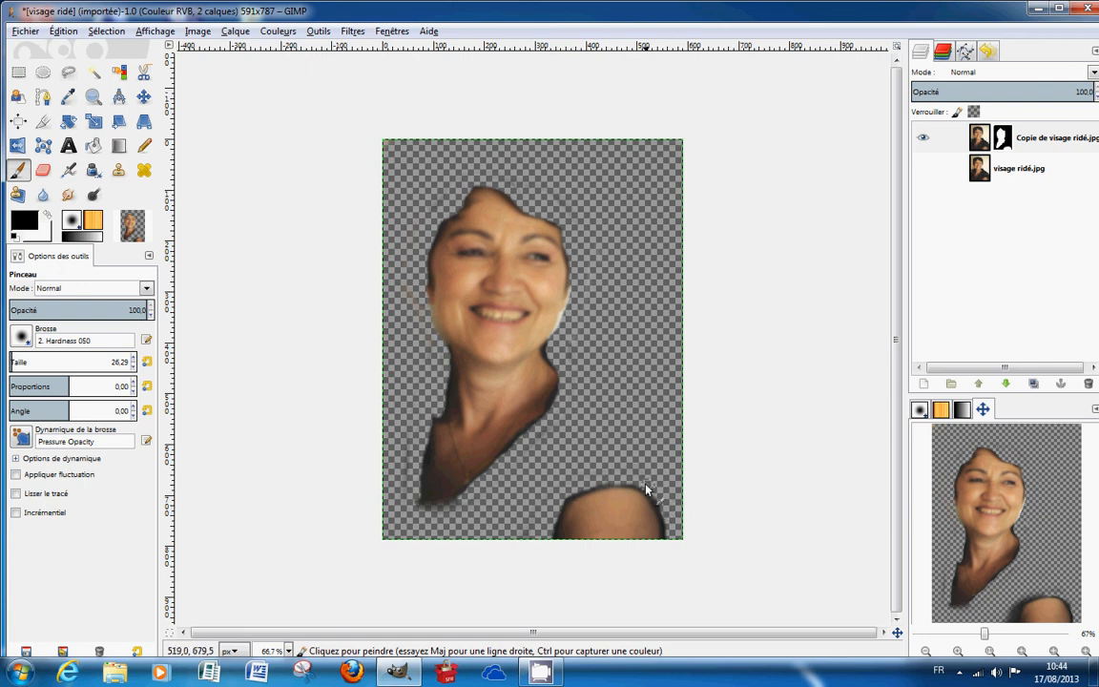
drag(416, 514, 470, 503)
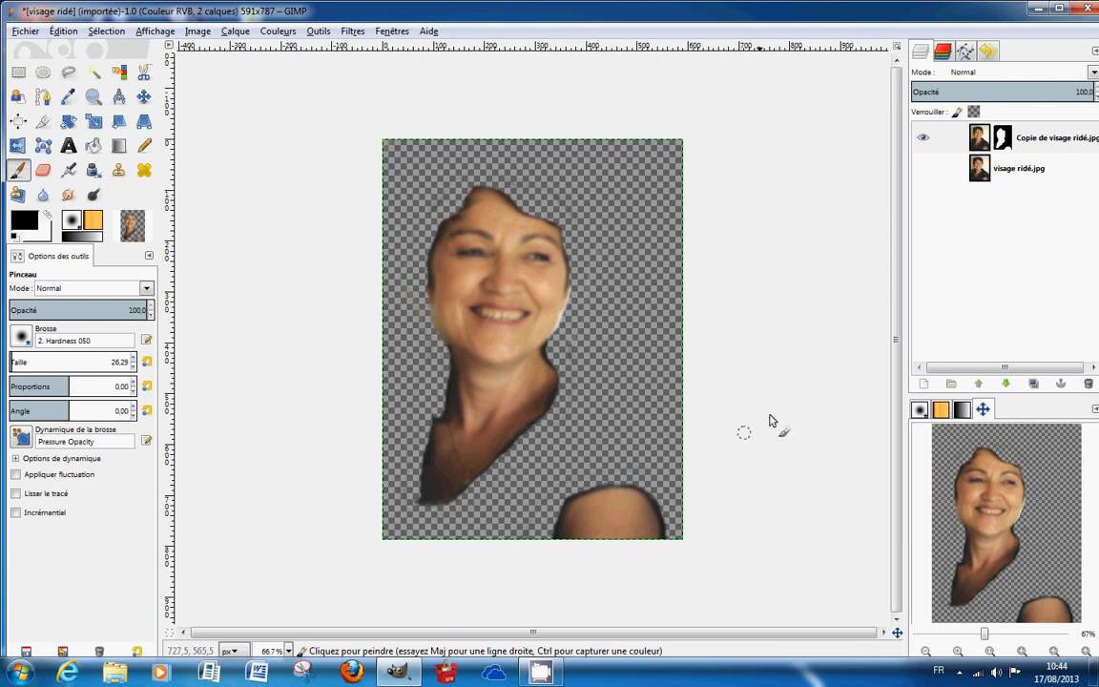
- Show the original layer again and paint black on the mask over both eyebrows with a size 15 brush
click(922, 167)
click(1002, 140)
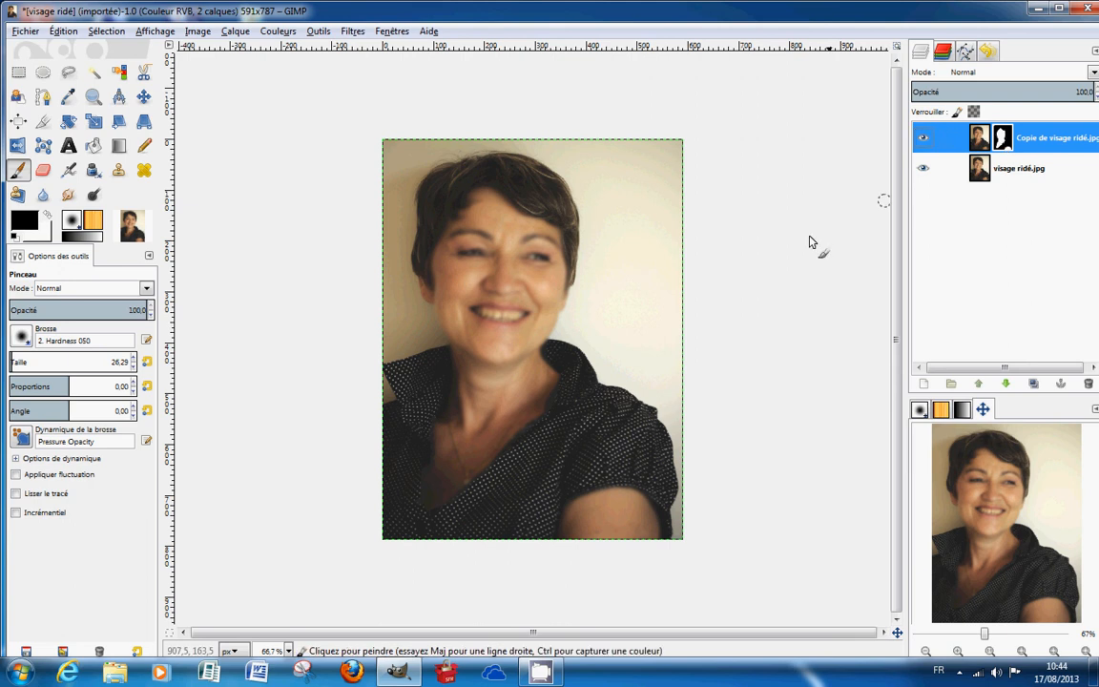
click(985, 489)
drag(985, 488, 982, 464)
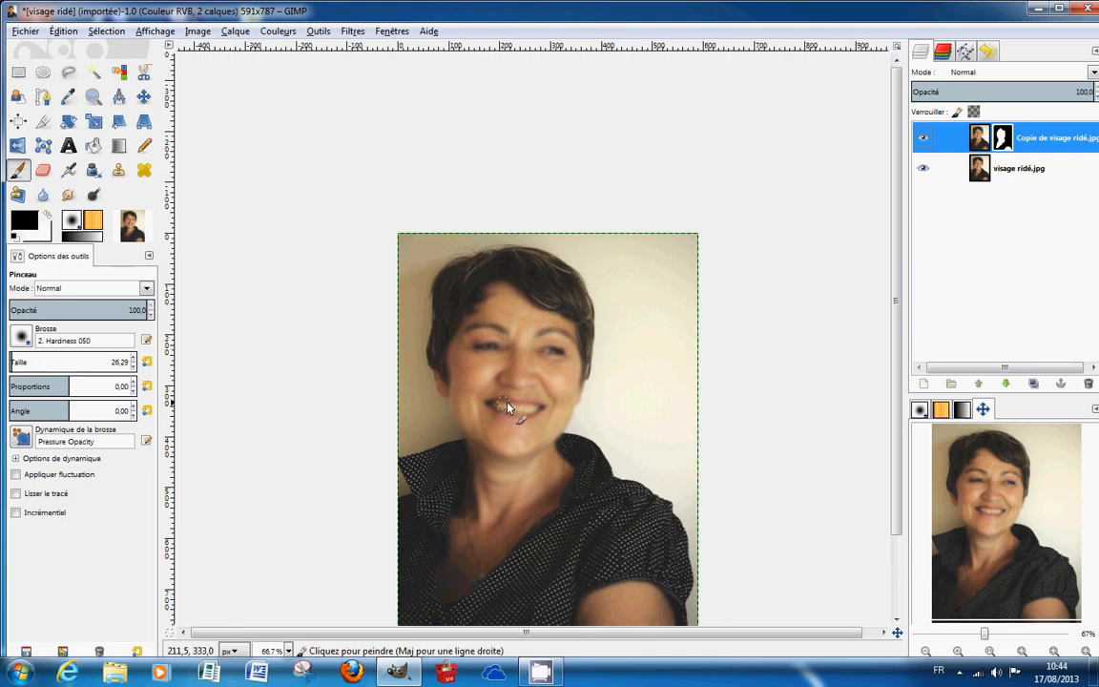
scroll(531, 401, up, 2)
scroll(532, 406, up, 1)
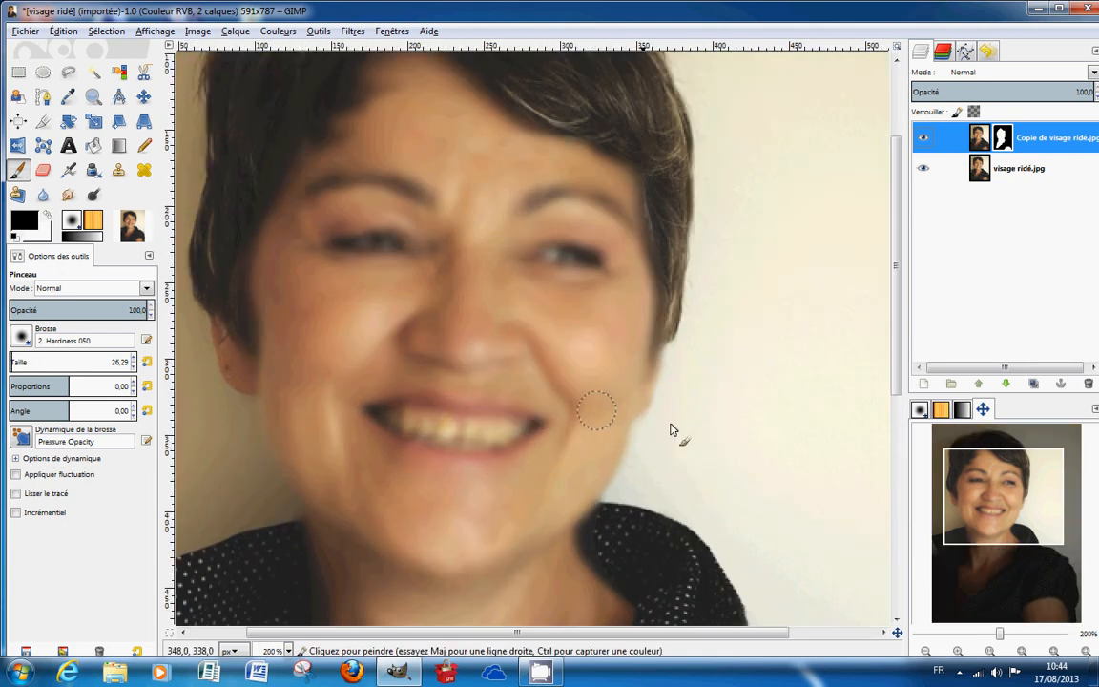
drag(982, 481, 984, 489)
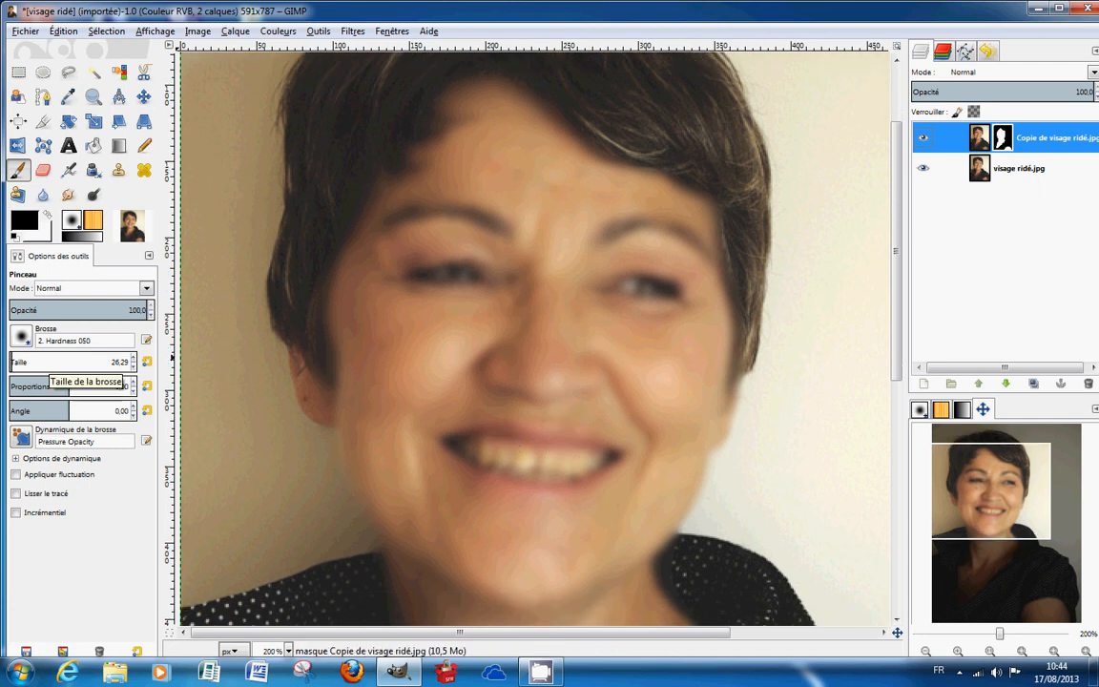
click(21, 360)
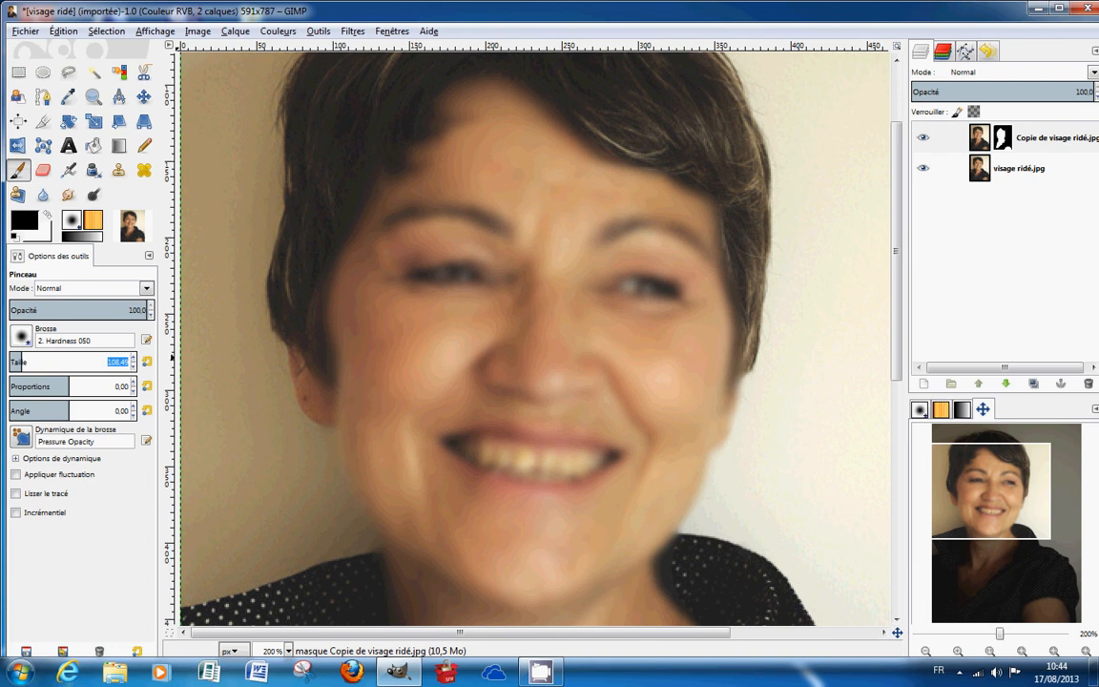
text(15)
key(Return)
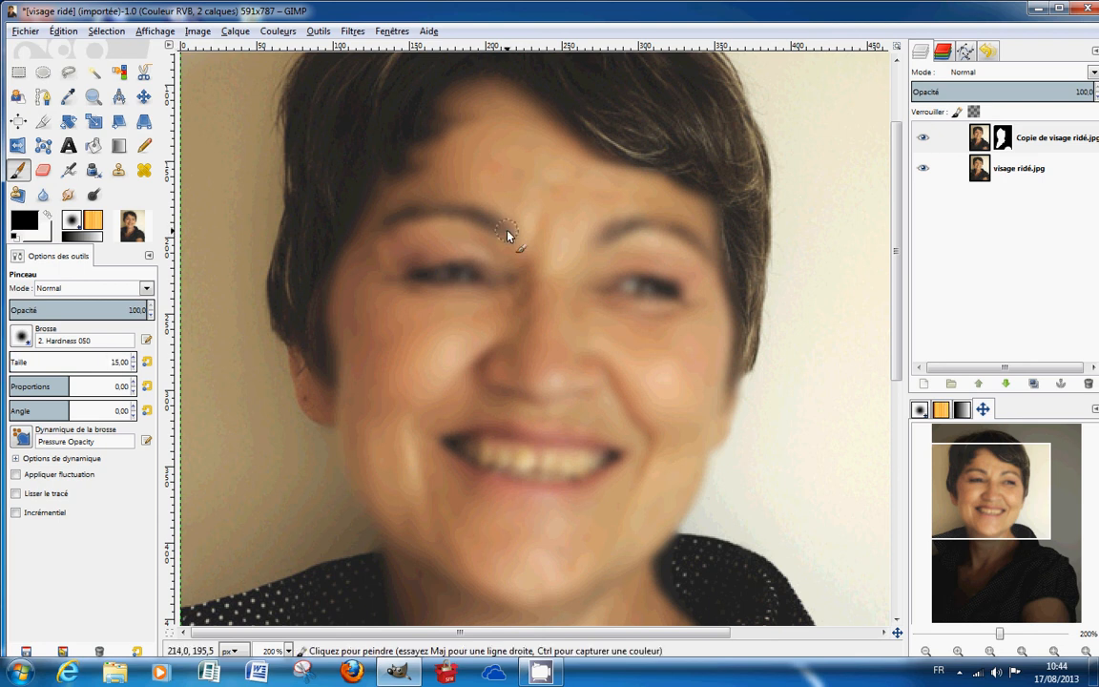
mouse_move(491, 226)
mouse_down()
mouse_move(423, 213)
mouse_move(394, 227)
mouse_up()
mouse_move(716, 266)
mouse_down()
mouse_move(656, 225)
mouse_move(618, 234)
mouse_up()
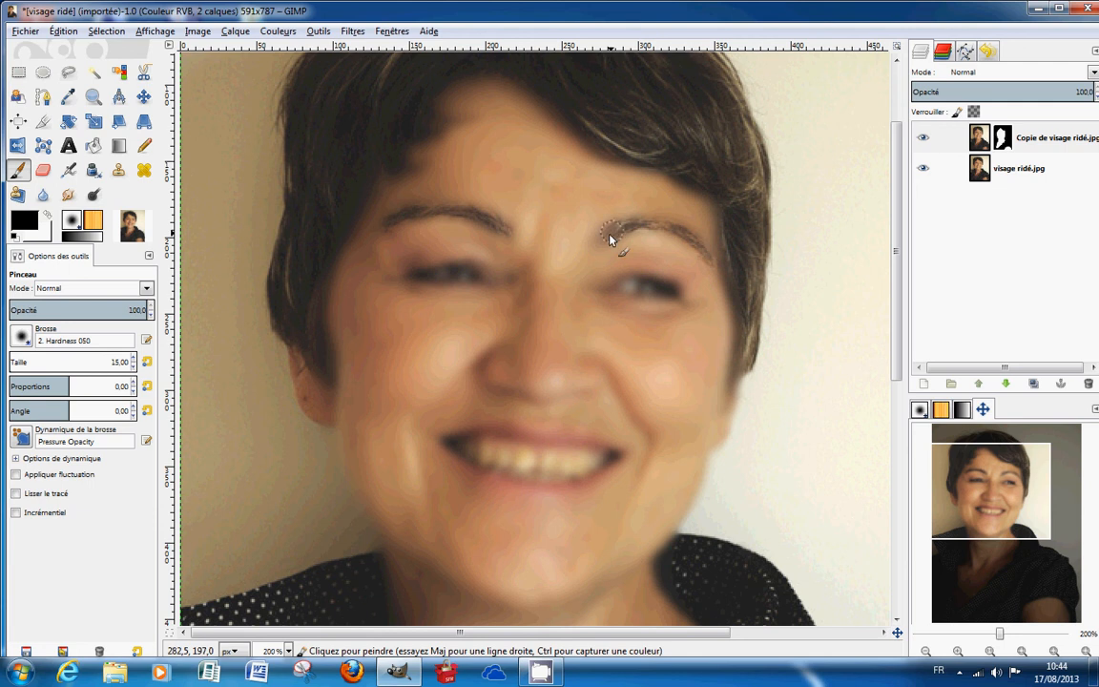
- Paint black on the mask over both eyes, the teeth and the lips to restore their sharpness
mouse_move(684, 294)
mouse_down()
mouse_move(631, 277)
mouse_move(612, 289)
mouse_move(647, 300)
mouse_move(657, 289)
mouse_move(615, 285)
mouse_move(648, 304)
mouse_move(643, 277)
mouse_move(602, 286)
mouse_move(647, 301)
mouse_up()
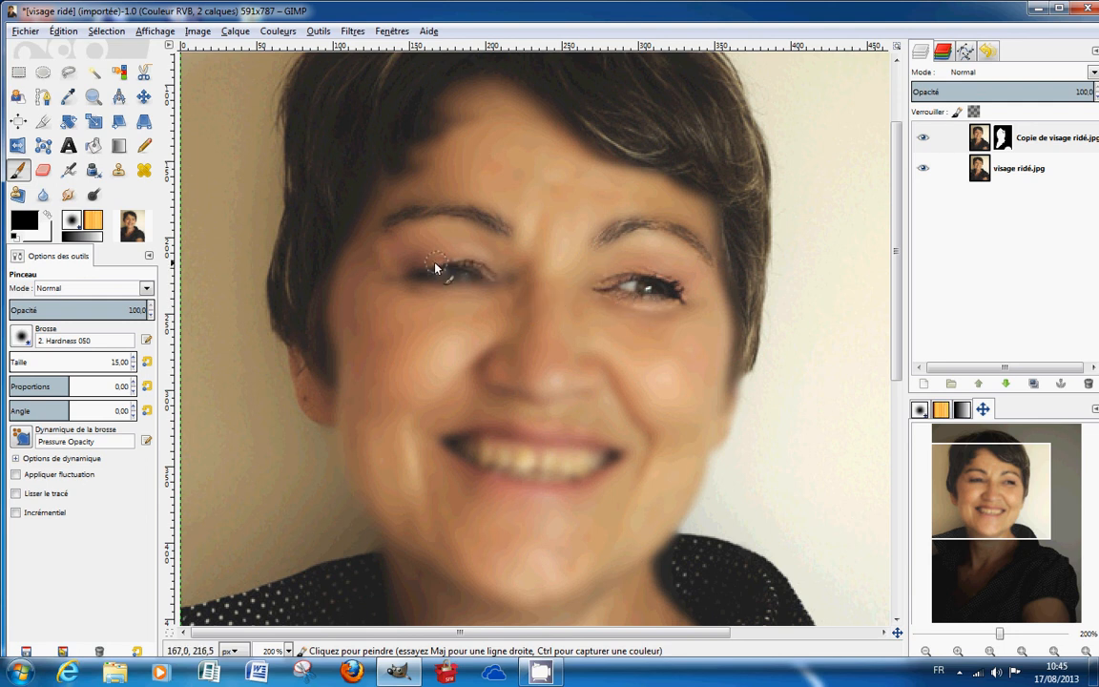
mouse_move(435, 267)
mouse_down()
mouse_move(417, 279)
mouse_move(464, 286)
mouse_move(471, 277)
mouse_up()
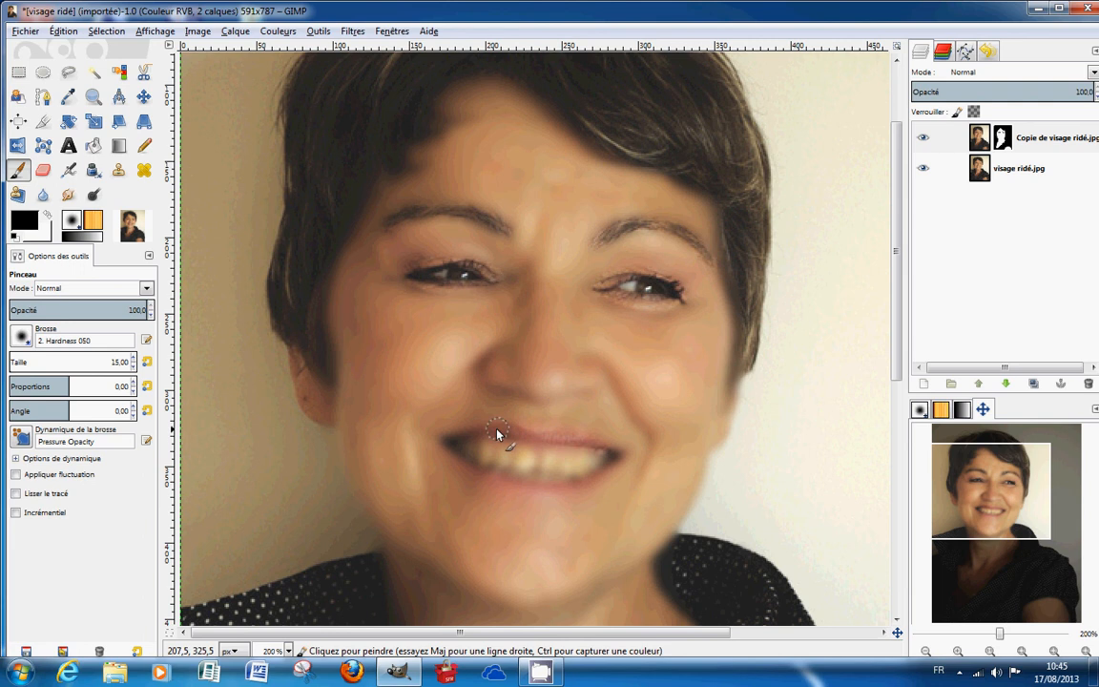
mouse_move(458, 440)
mouse_down()
mouse_move(523, 449)
mouse_move(478, 473)
mouse_move(520, 490)
mouse_move(551, 489)
mouse_move(588, 449)
mouse_move(505, 457)
mouse_move(581, 467)
mouse_up()
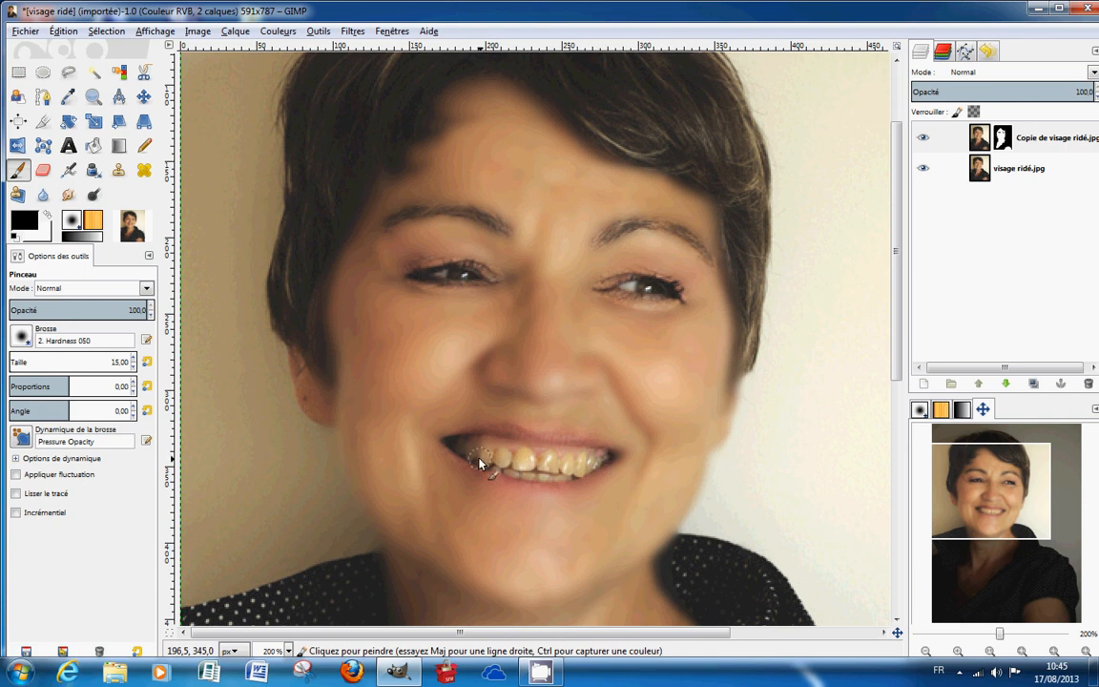
mouse_move(480, 464)
mouse_down()
mouse_move(555, 454)
mouse_move(578, 470)
mouse_up()
- Hide the original layer and mask out the remaining blurred traces inside the mouth and along the lips
click(923, 169)
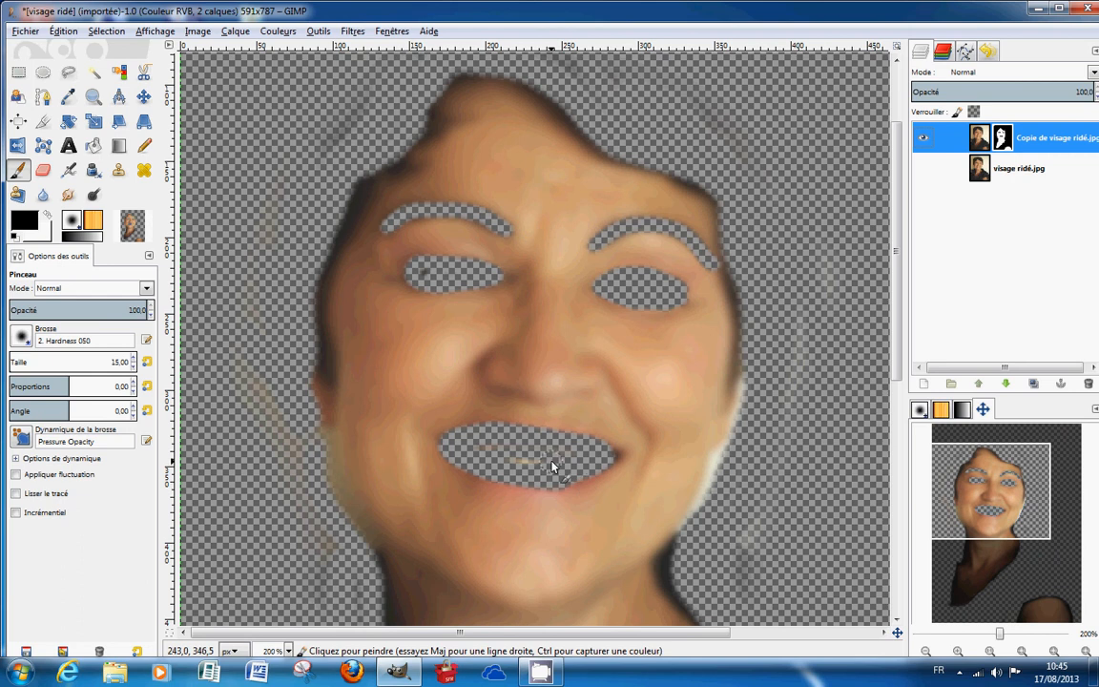
mouse_move(567, 460)
mouse_down()
mouse_move(493, 446)
mouse_move(570, 462)
mouse_move(530, 423)
mouse_up()
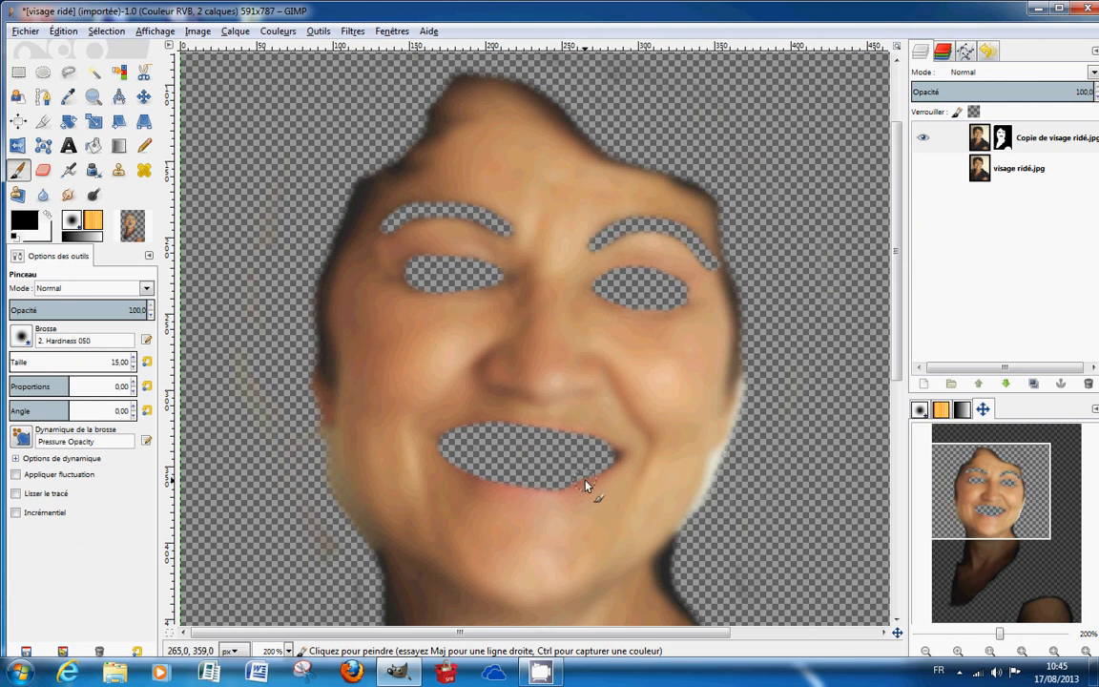
click(615, 458)
drag(594, 470, 511, 486)
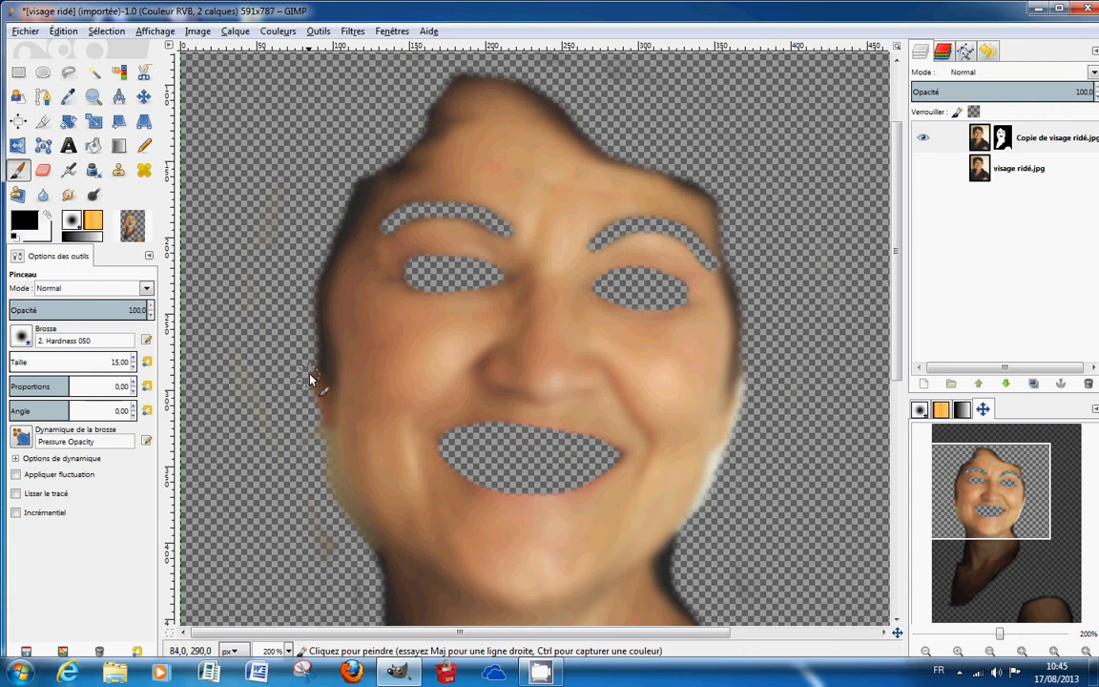
- Mask out the blurred ear and bright fringe along both sides of the face, and show the original layer again
mouse_move(312, 316)
mouse_down()
mouse_move(318, 420)
mouse_move(326, 364)
mouse_move(326, 471)
mouse_move(368, 571)
mouse_move(324, 525)
mouse_move(288, 430)
mouse_up()
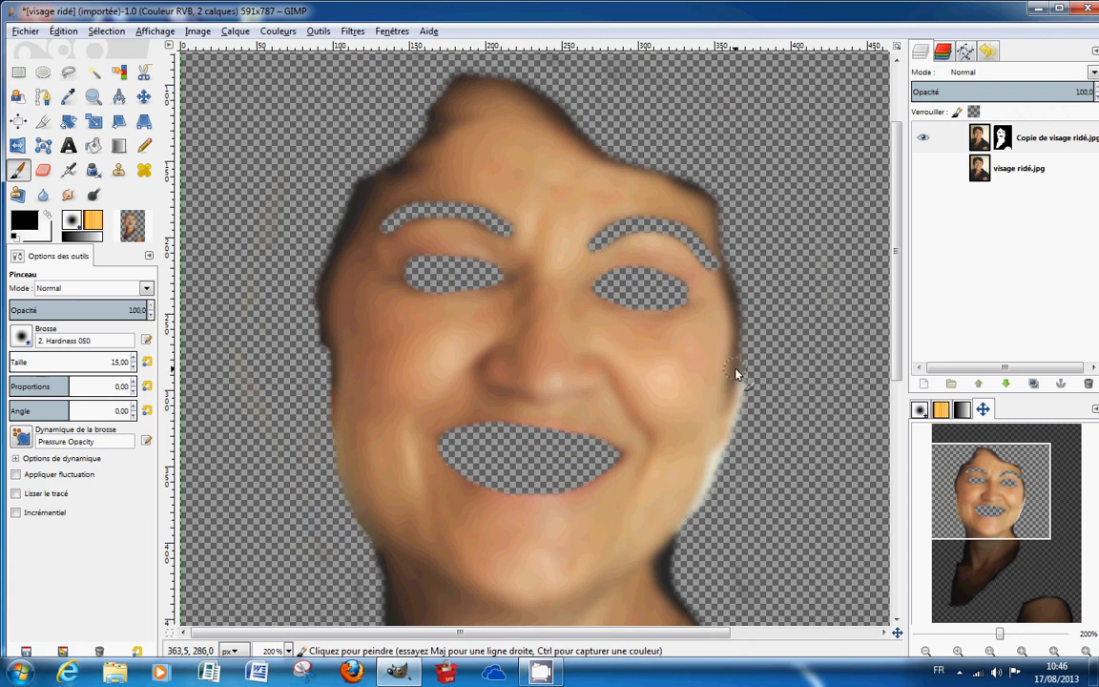
mouse_move(740, 370)
mouse_down()
mouse_move(731, 452)
mouse_move(668, 575)
mouse_move(678, 593)
mouse_move(740, 537)
mouse_up()
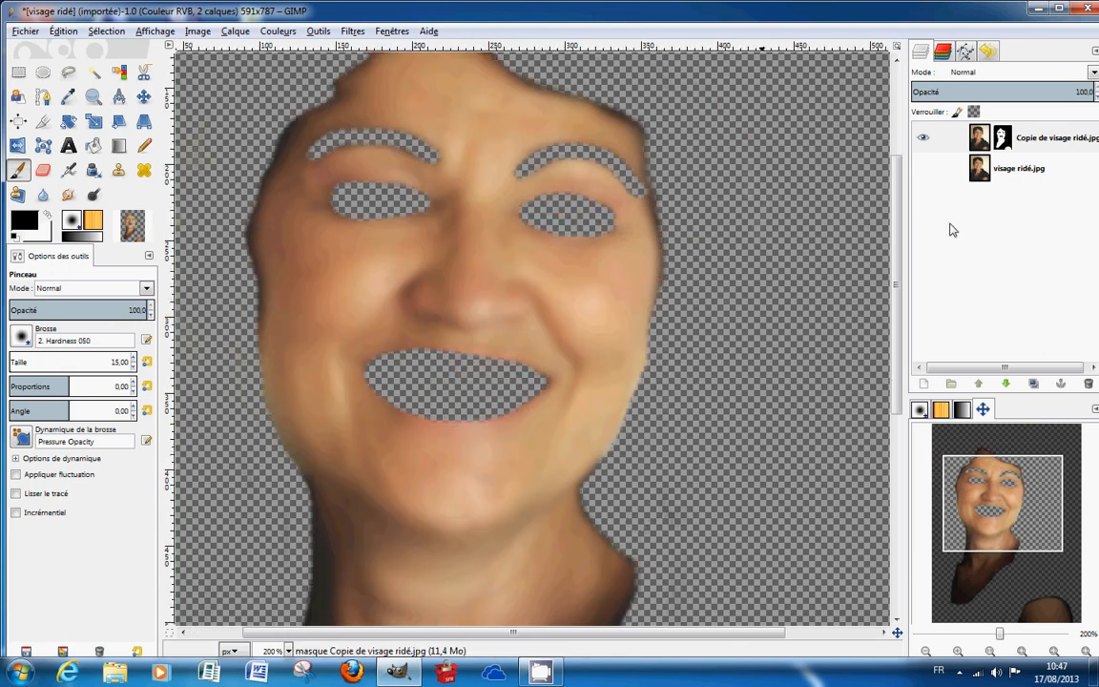
click(922, 169)
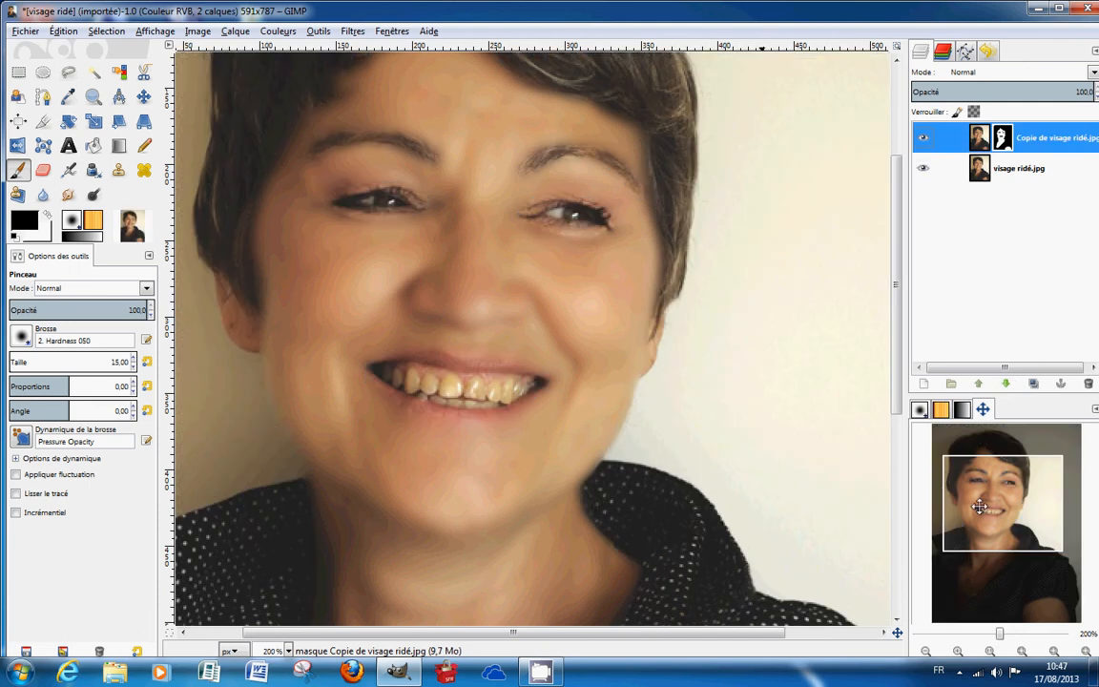
- Paint black on the mask along the neck chain and its pendant with a size 5 brush to restore their sharpness
drag(980, 506, 970, 564)
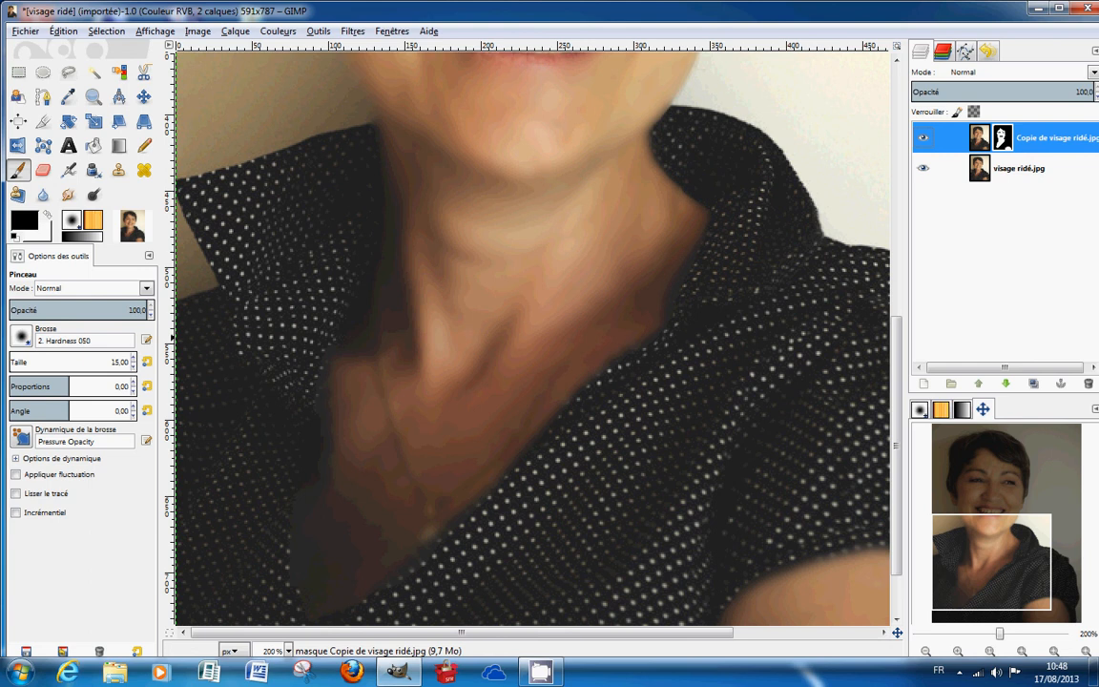
drag(32, 363, 44, 363)
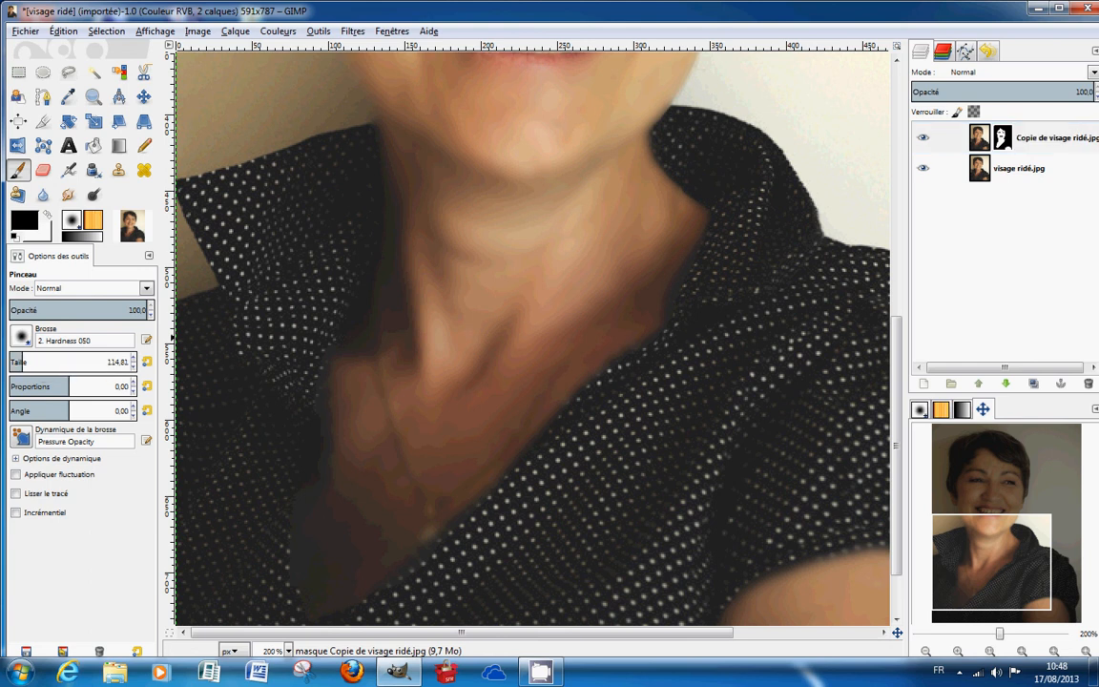
click(24, 360)
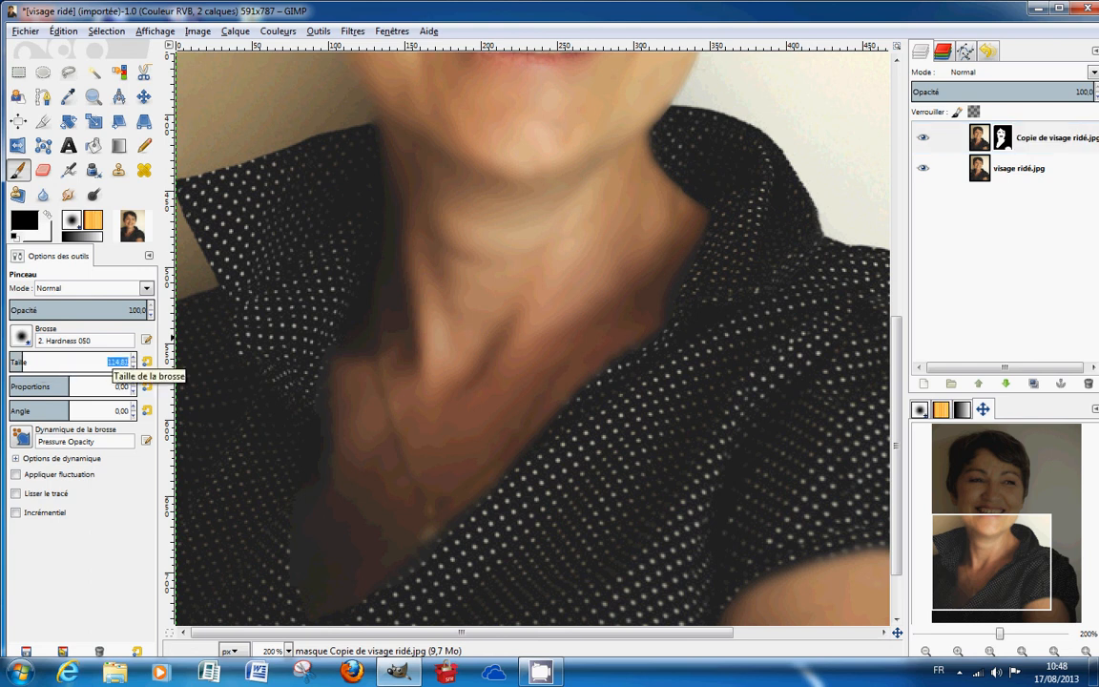
text(5)
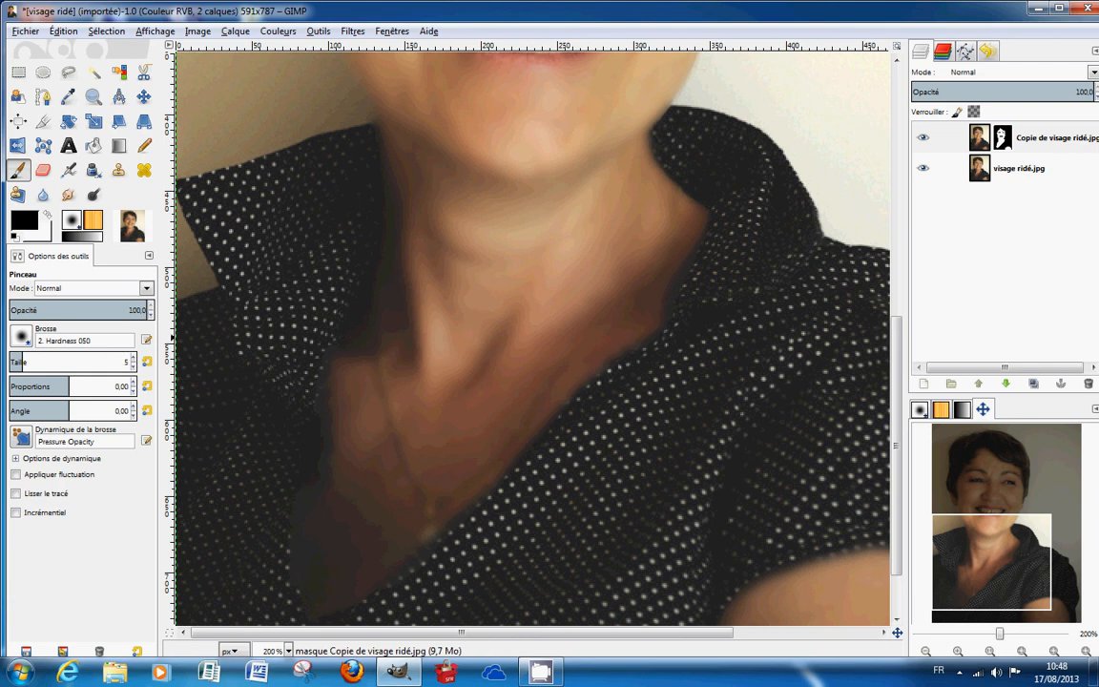
key(Return)
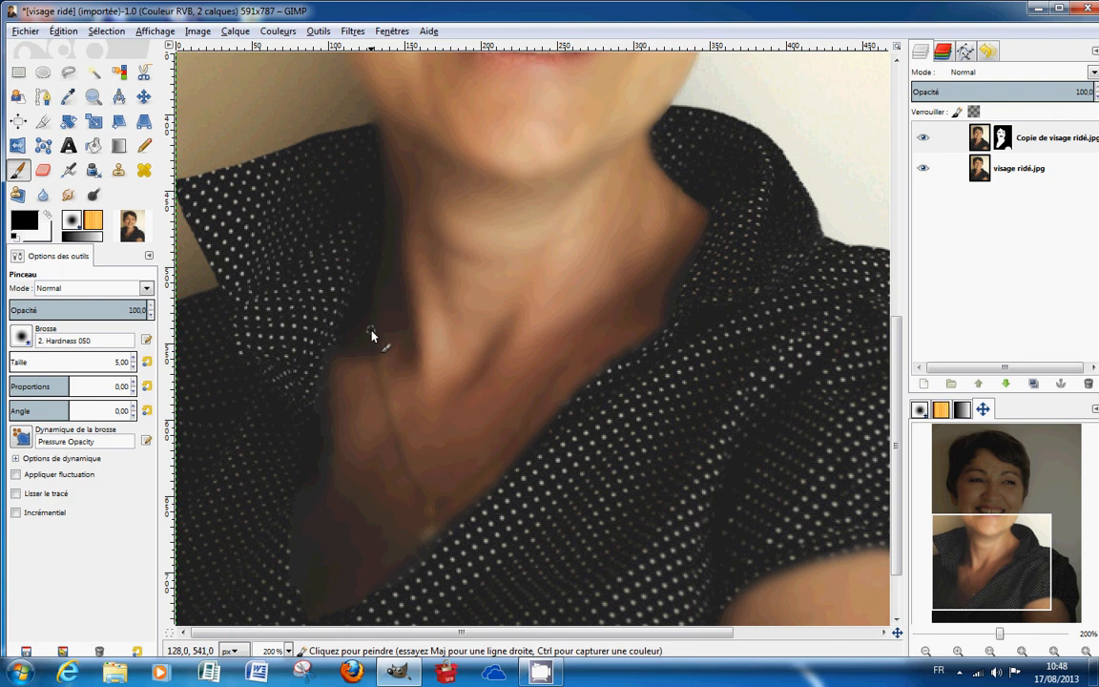
mouse_move(379, 351)
mouse_down()
mouse_move(391, 420)
mouse_move(379, 355)
mouse_up()
drag(426, 514, 393, 422)
mouse_move(479, 477)
mouse_down()
mouse_move(435, 519)
mouse_move(425, 547)
mouse_up()
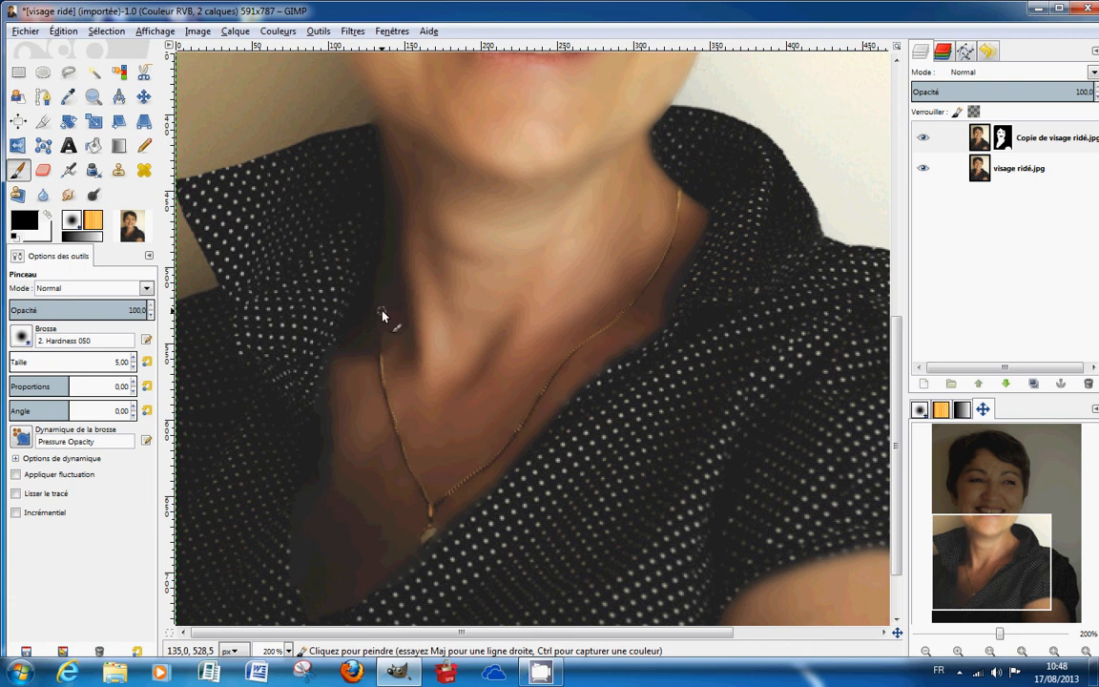
drag(378, 342, 381, 381)
drag(380, 329, 380, 346)
- Trace a closed path closely around the outline of the upper teeth
drag(961, 558, 983, 588)
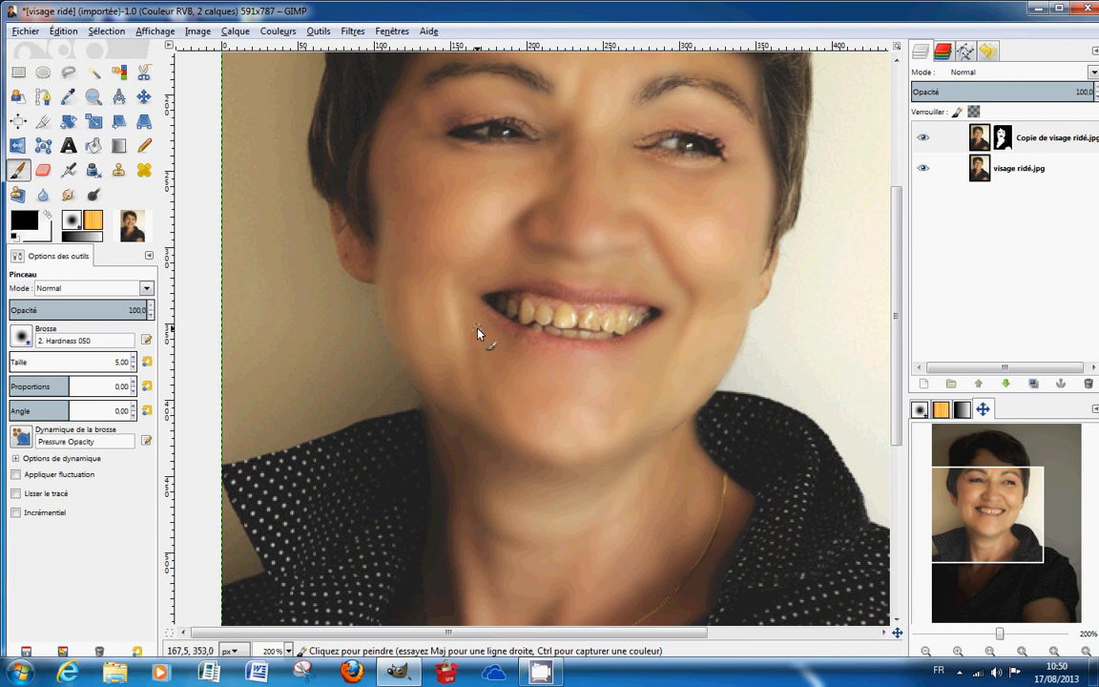
scroll(548, 382, down, 1)
scroll(535, 378, down, 1)
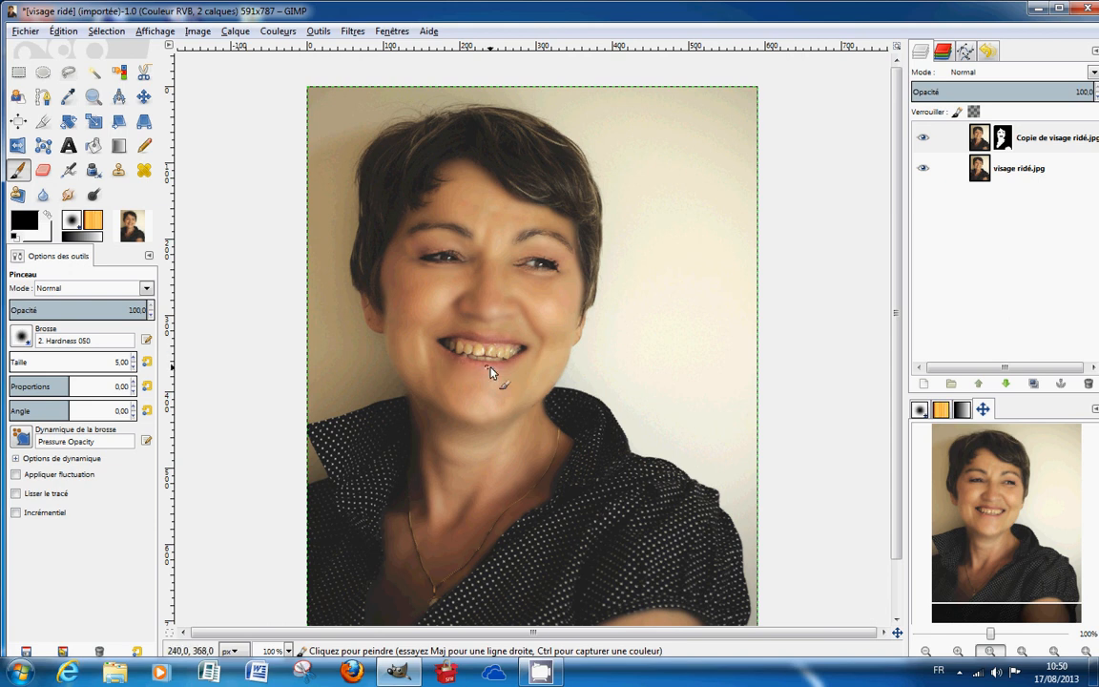
key(ctrl)
scroll(484, 372, up, 4)
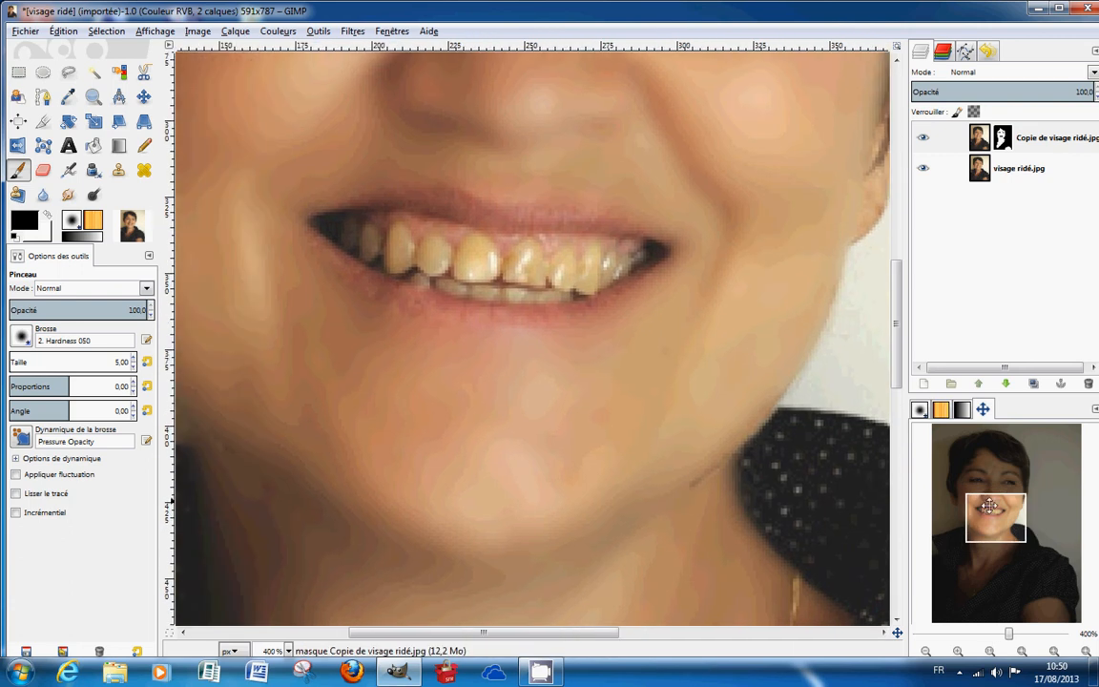
drag(989, 506, 984, 492)
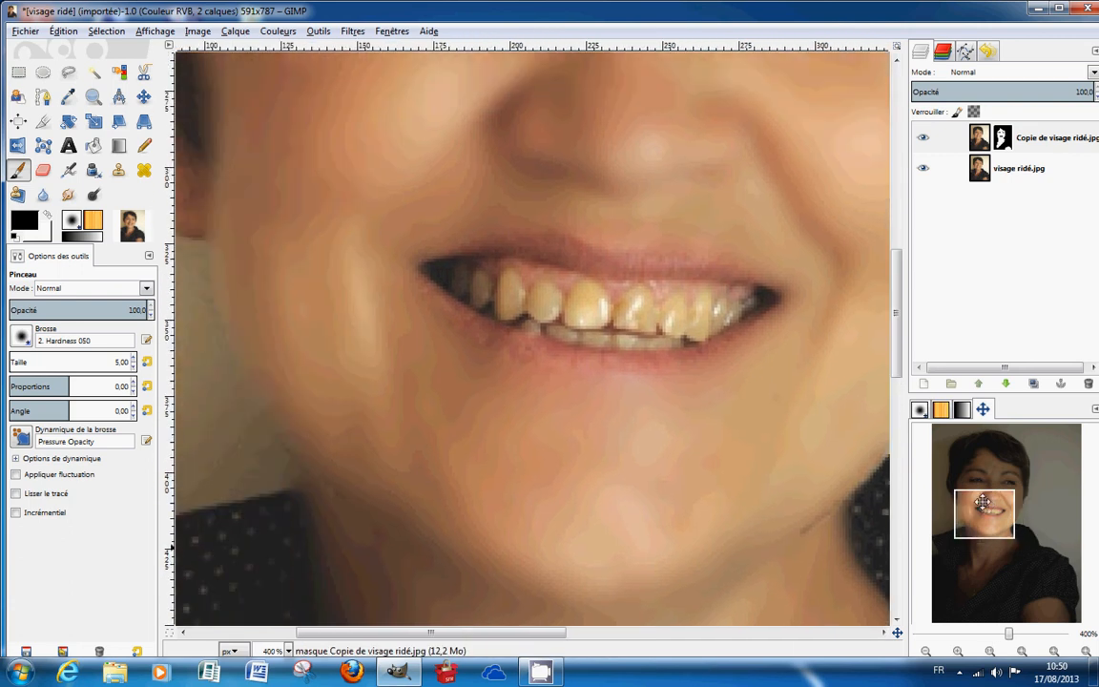
scroll(655, 402, up, 2)
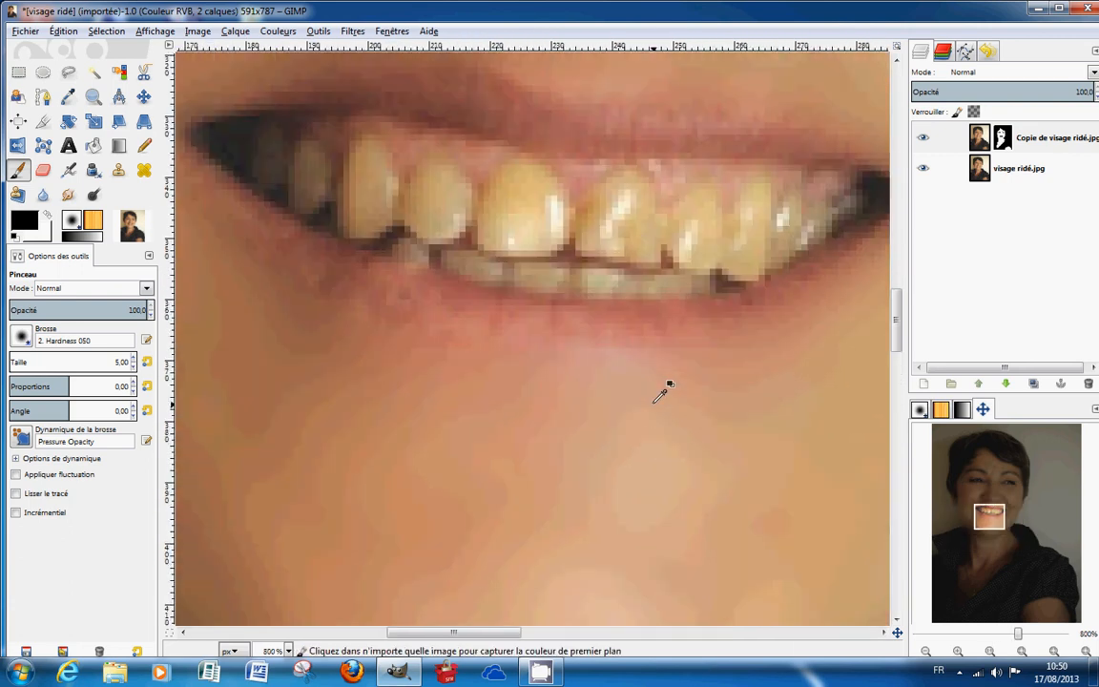
scroll(665, 391, up, 1)
drag(987, 515, 991, 511)
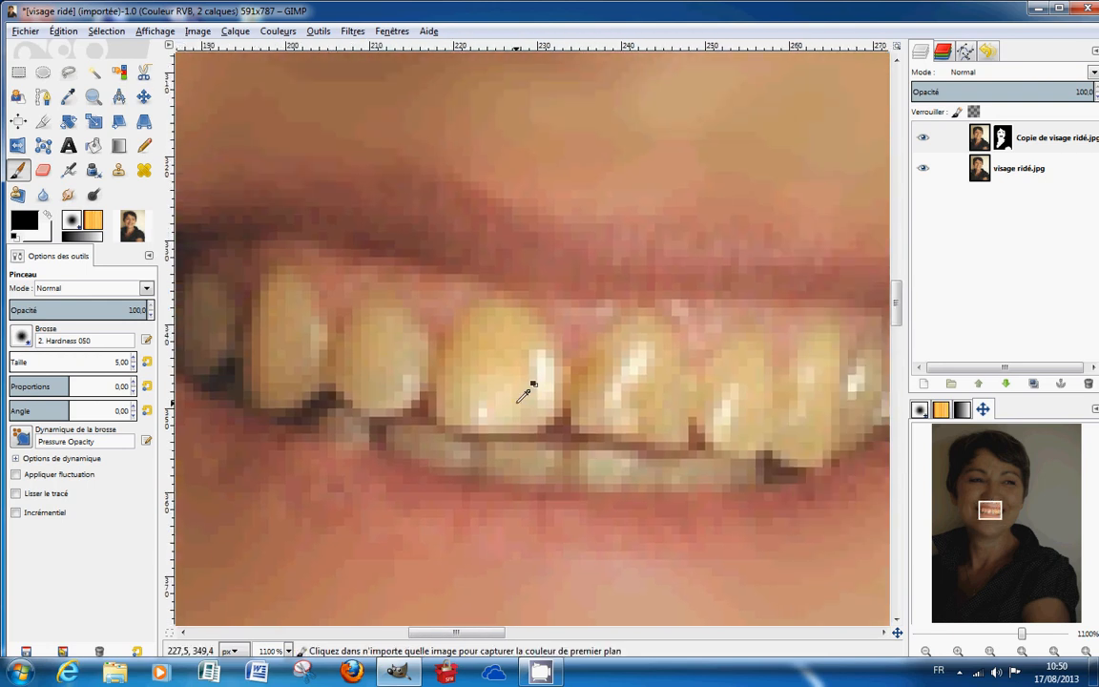
scroll(518, 400, down, 1)
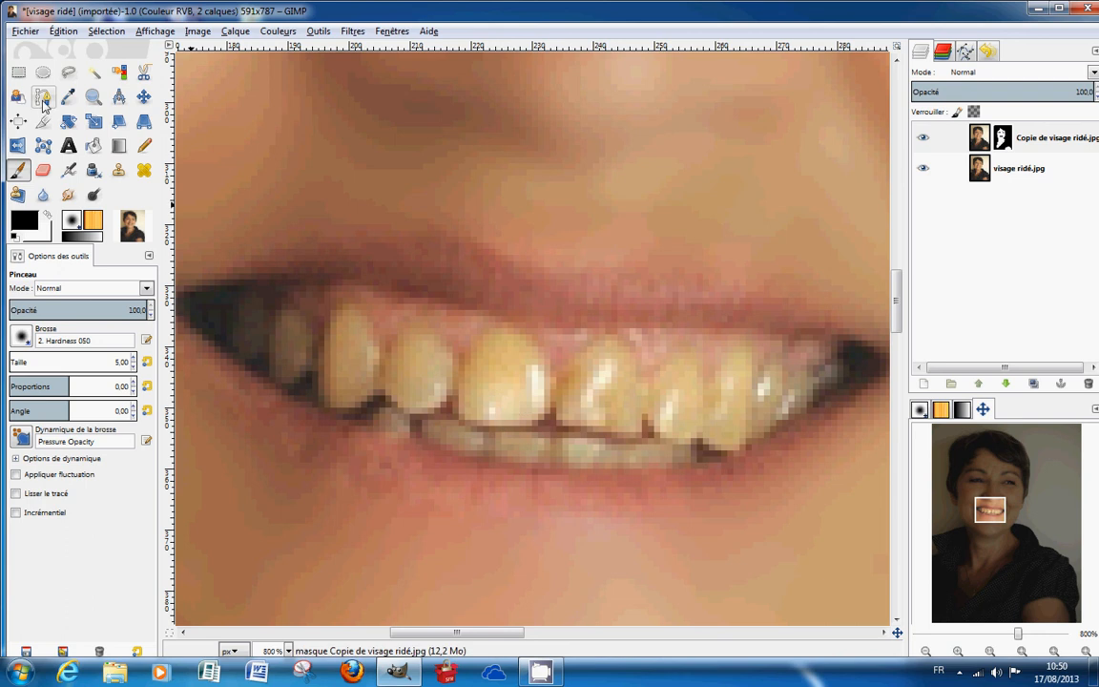
click(43, 99)
click(233, 298)
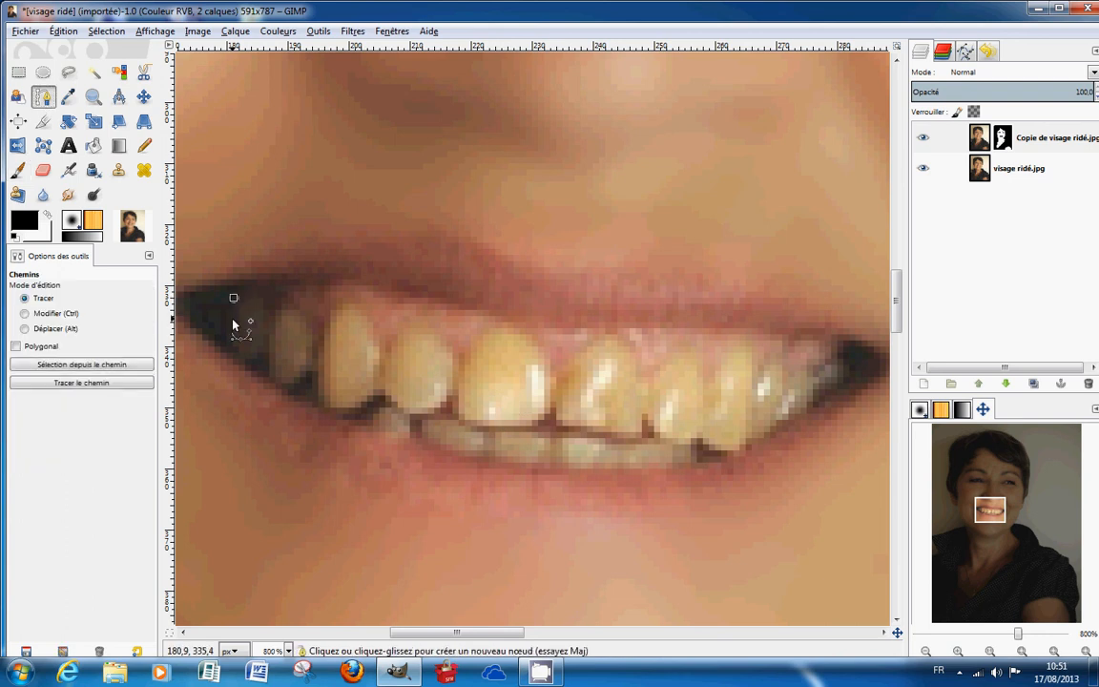
click(232, 321)
click(231, 345)
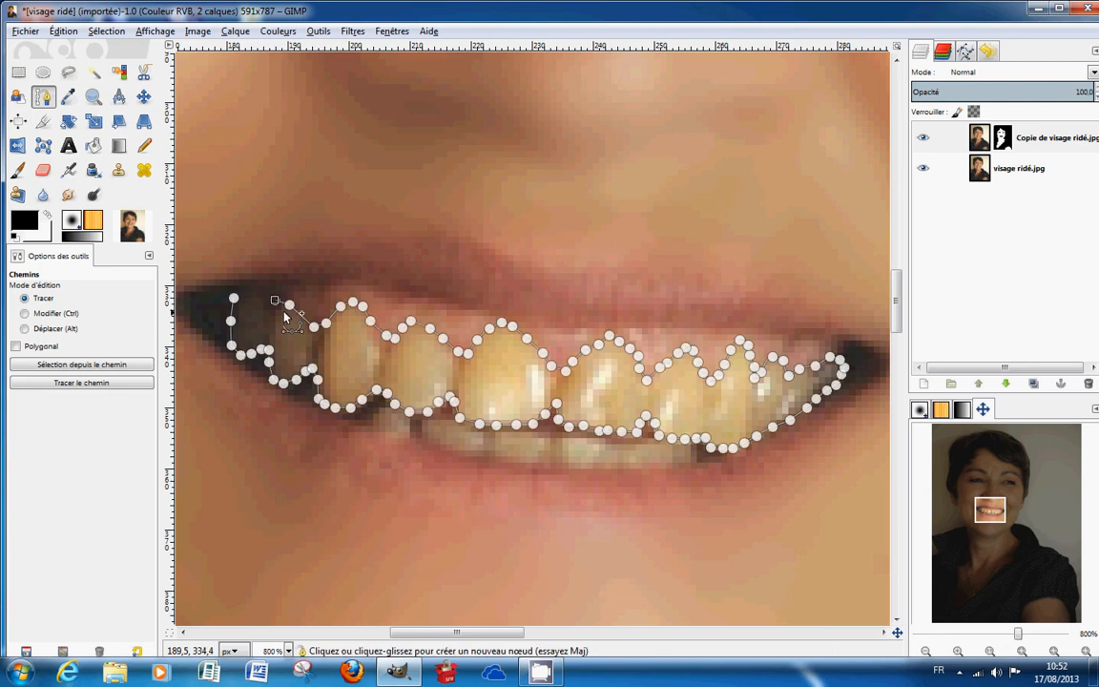
key(ctrl)
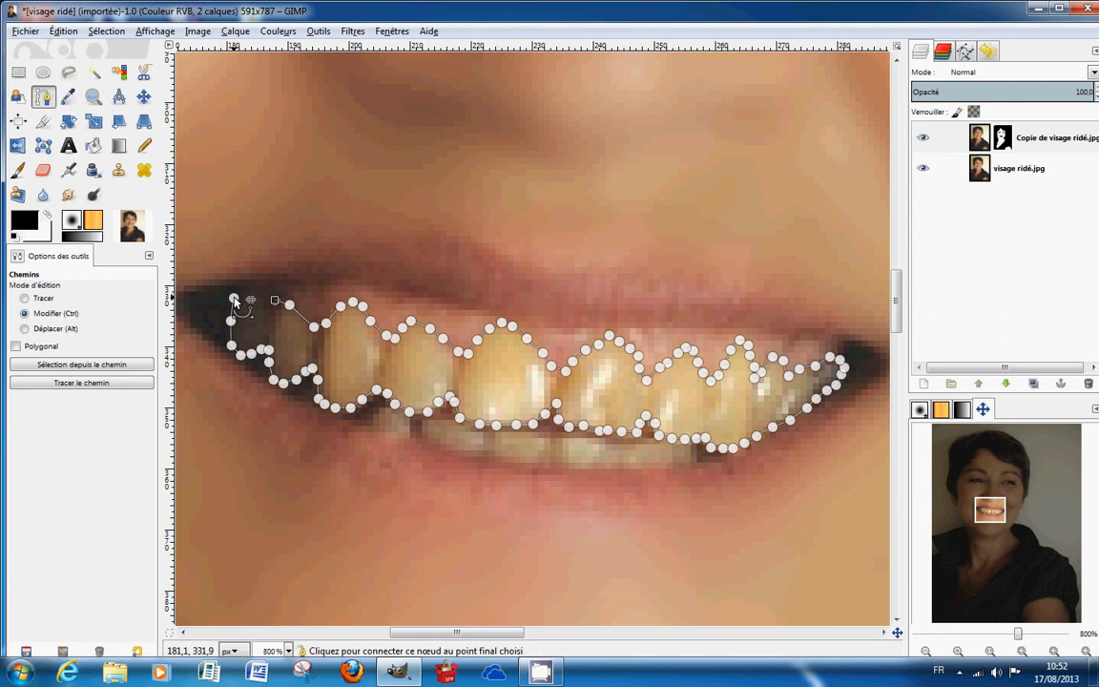
ctrl+click(234, 301)
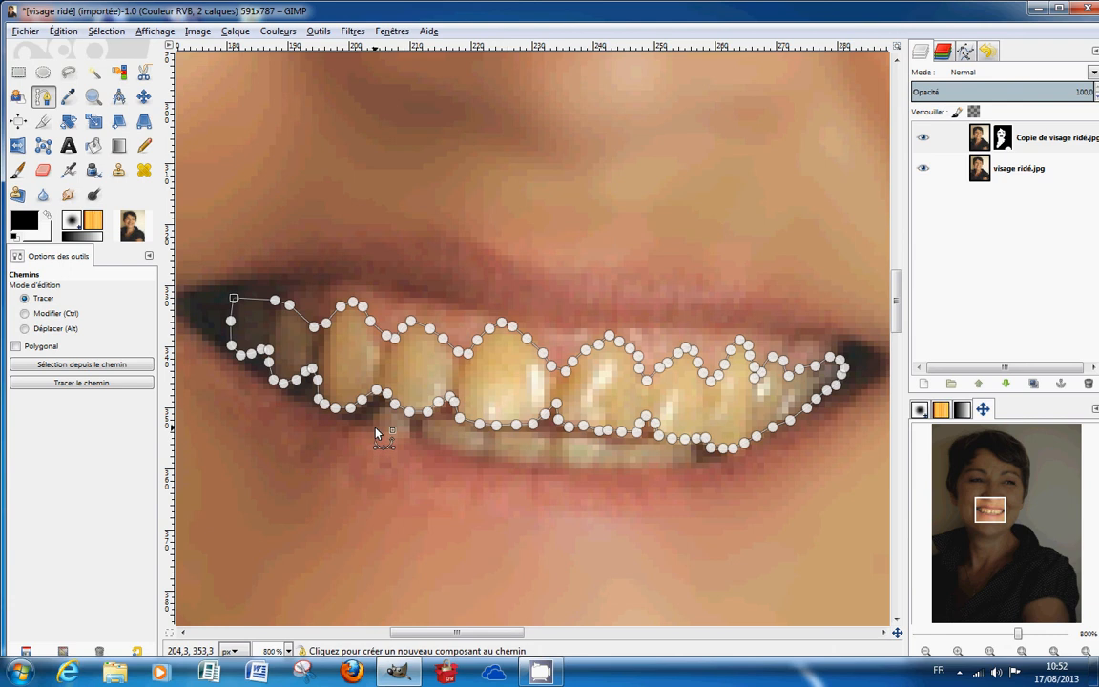
- Trace a second closed path component around the lower teeth and convert the whole path into a selection
drag(993, 511, 993, 517)
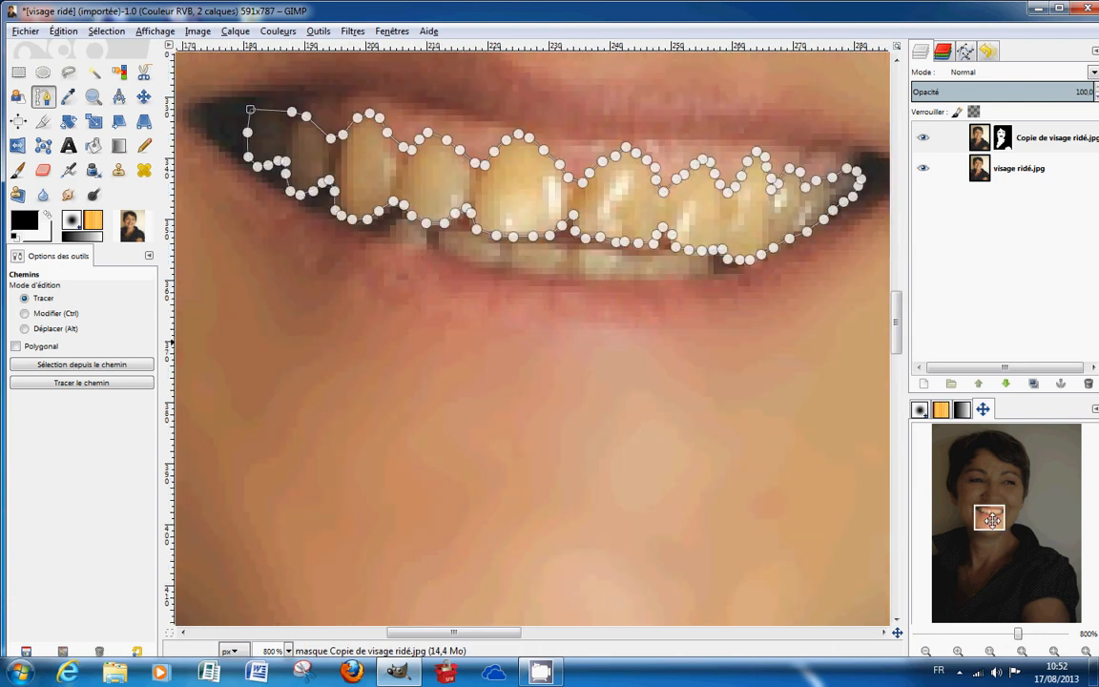
click(387, 236)
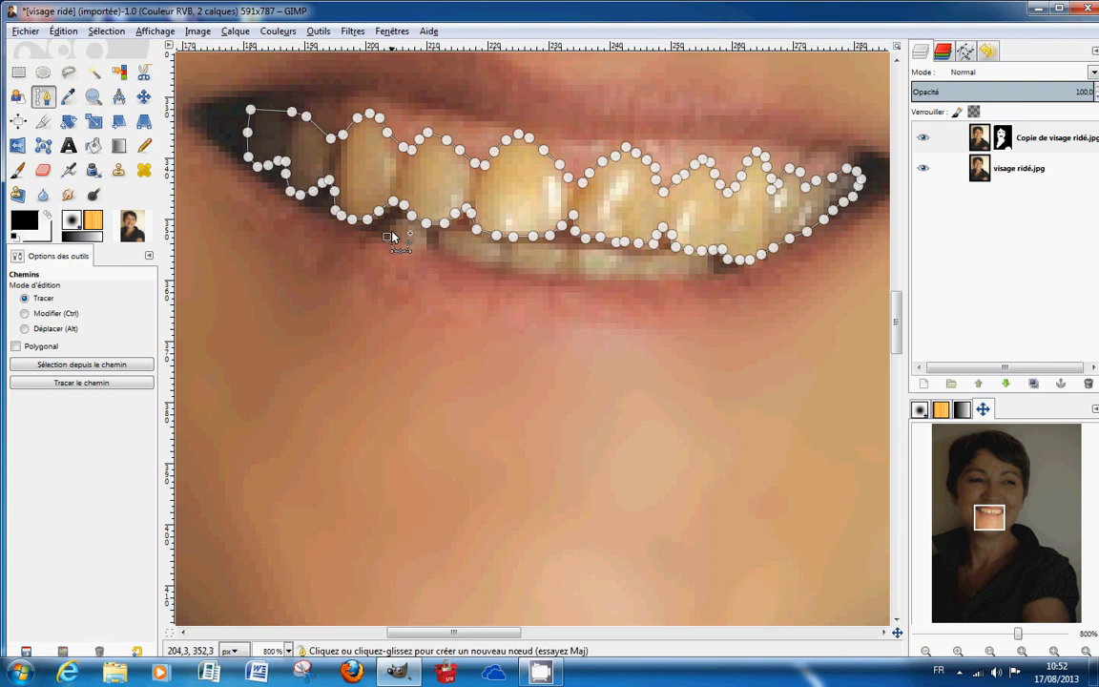
click(392, 228)
click(402, 219)
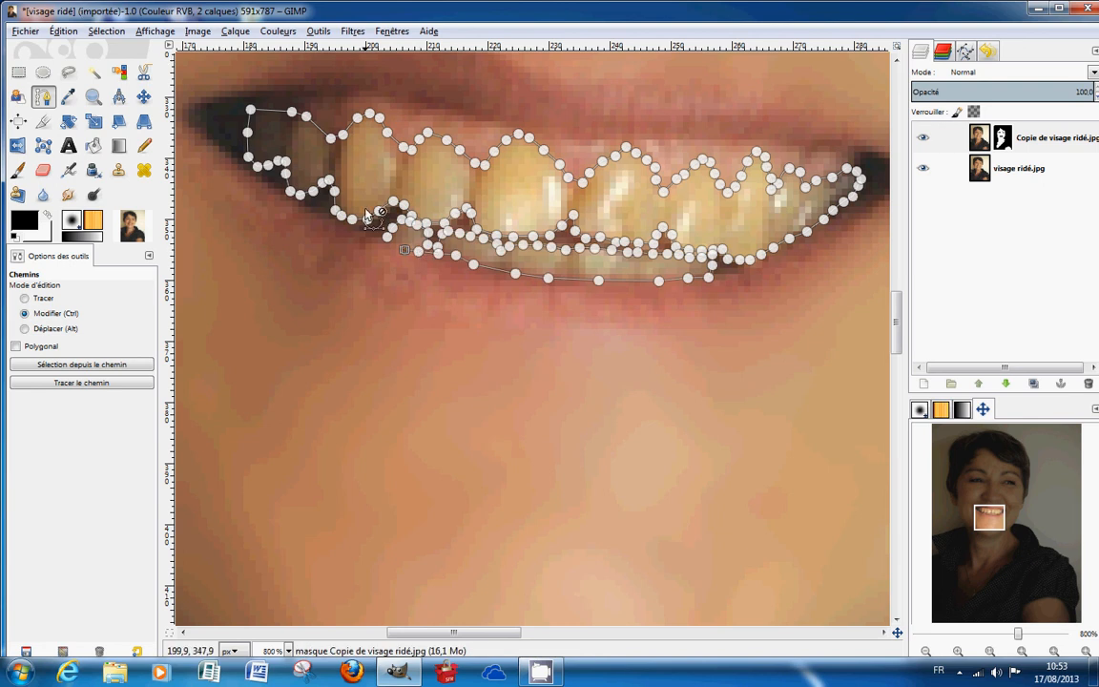
key(ctrl)
ctrl+click(386, 237)
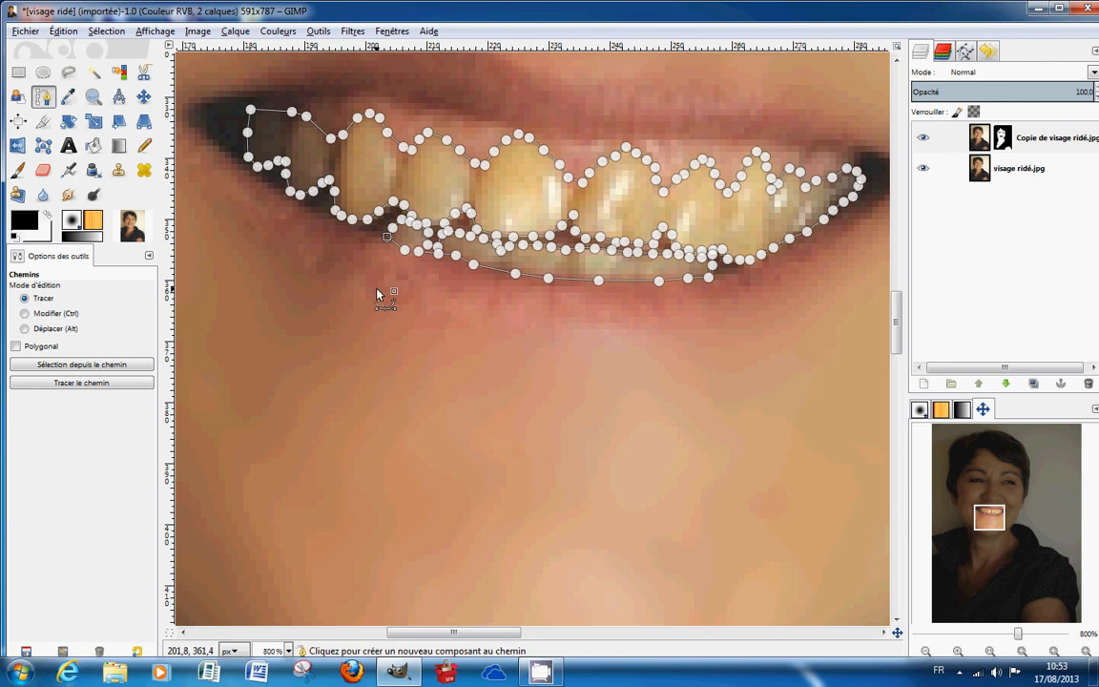
click(81, 365)
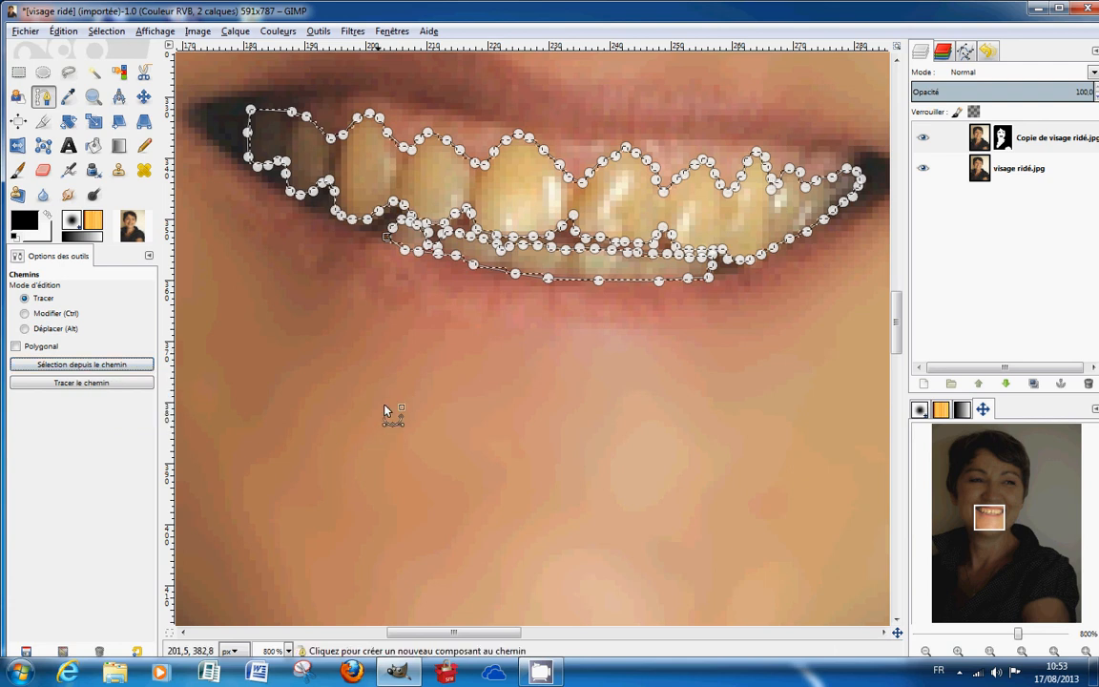
- Create a new transparent layer named "dents" and make it the active layer
click(923, 384)
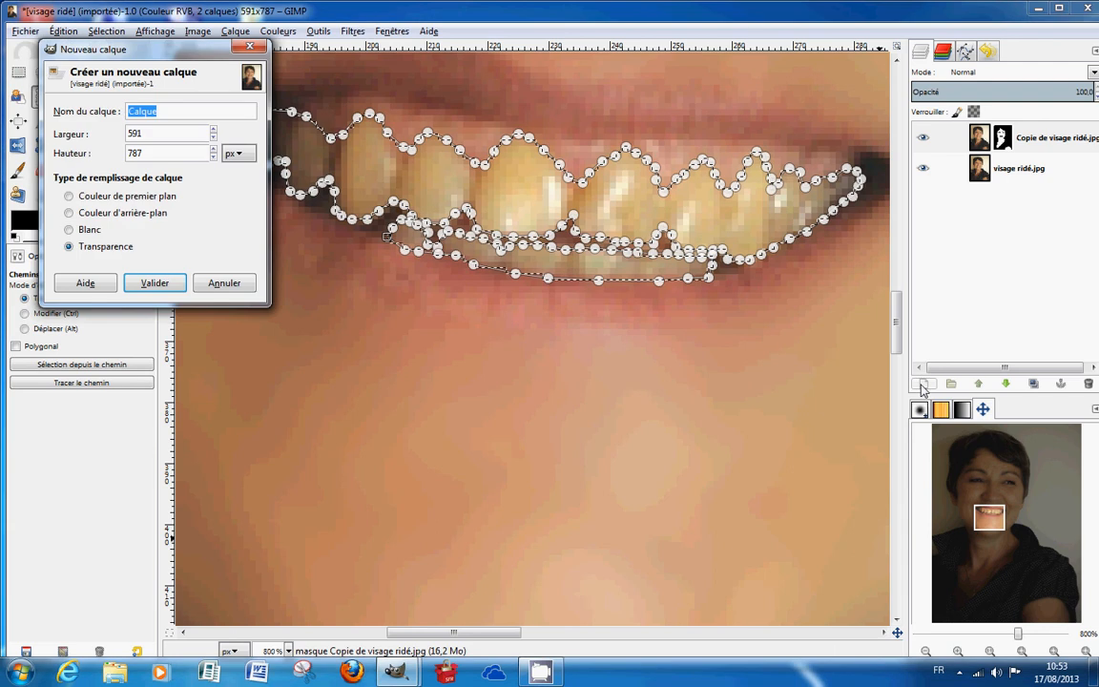
text(den)
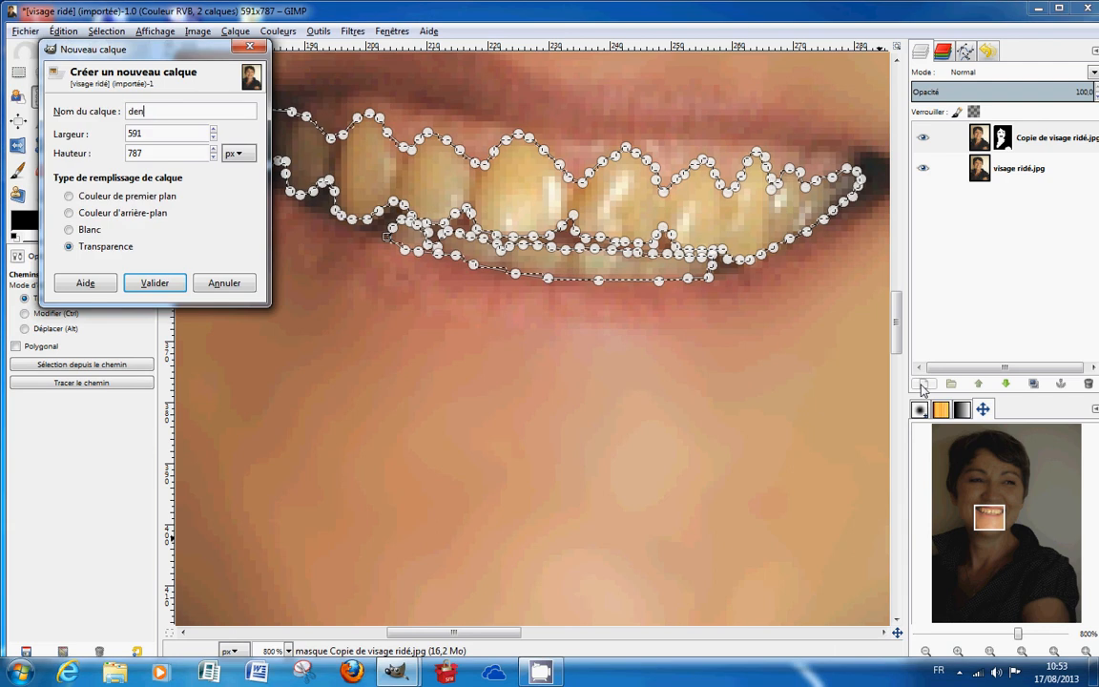
text(ts)
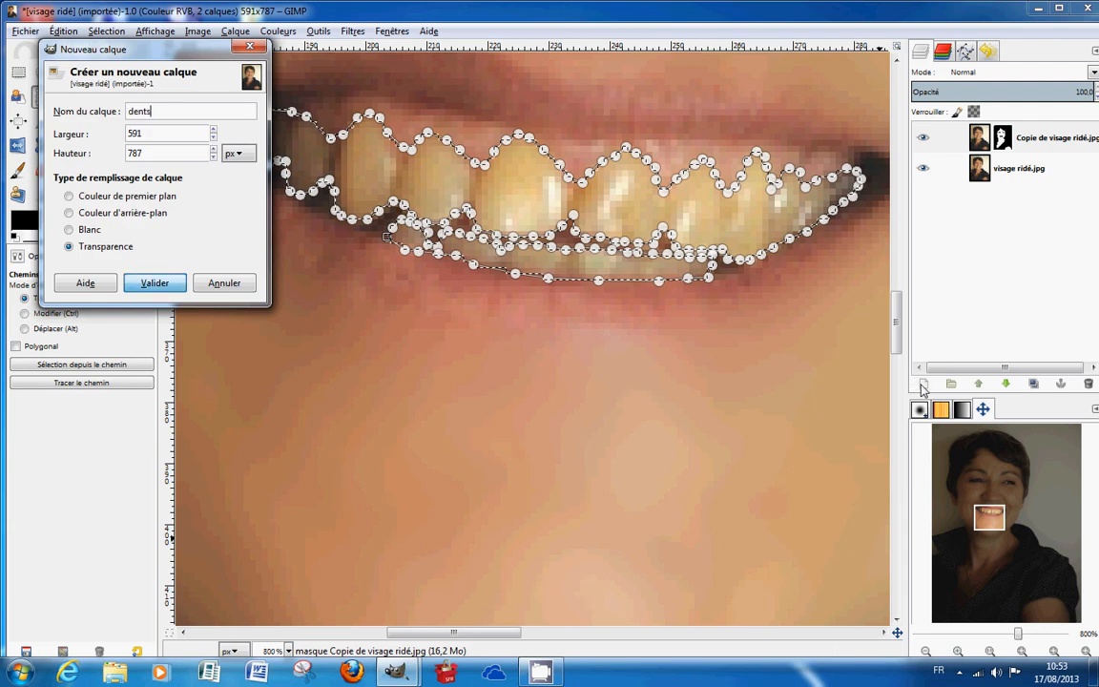
key(Return)
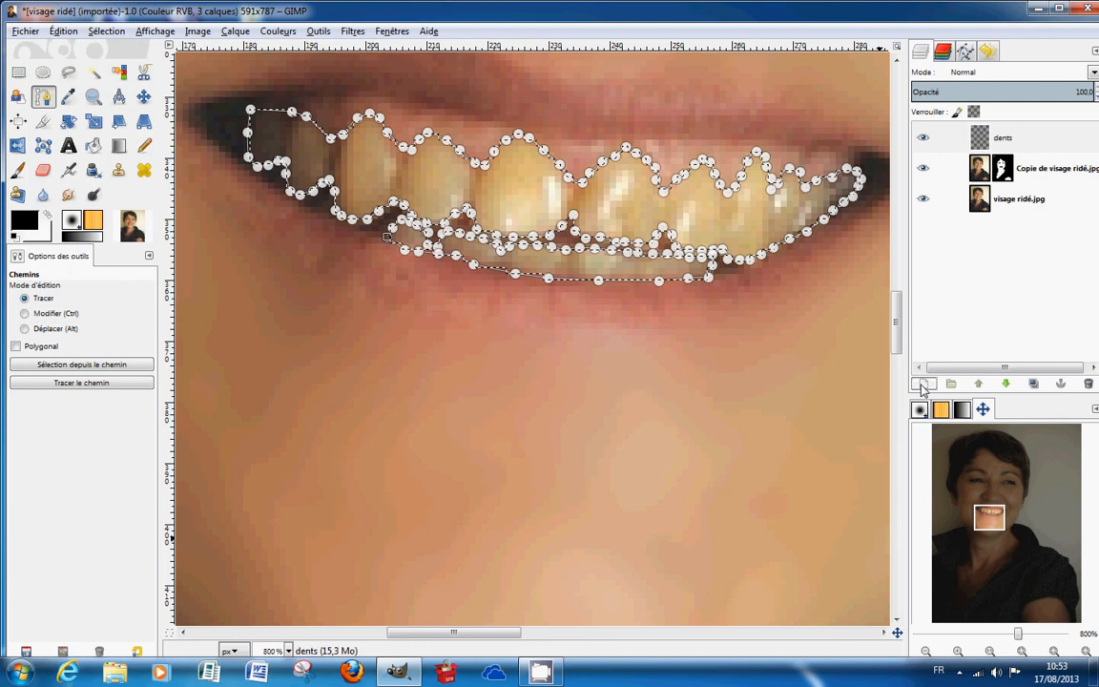
click(1026, 144)
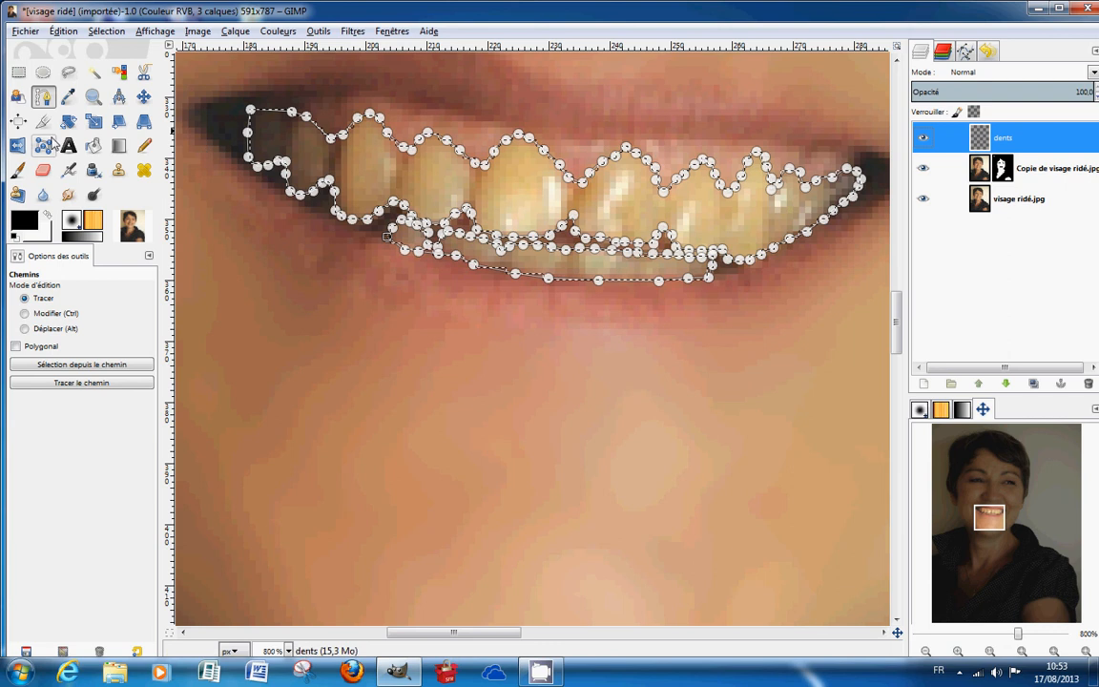
- Fill the teeth selection on the dents layer with the white background colour, and clear the selection
click(93, 145)
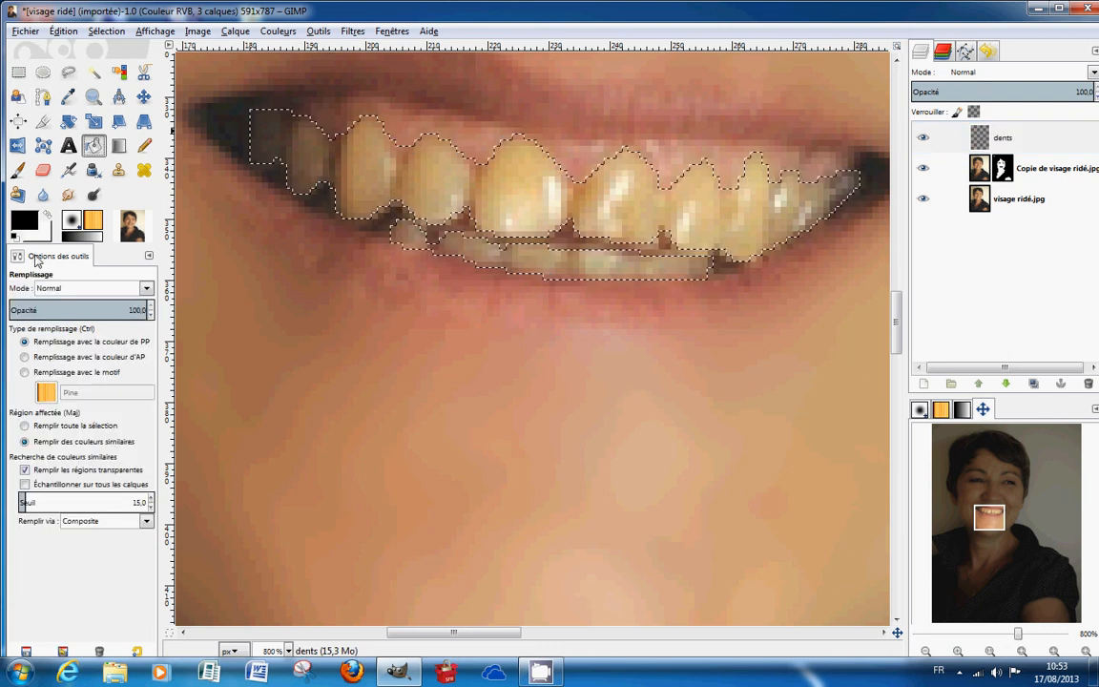
click(25, 357)
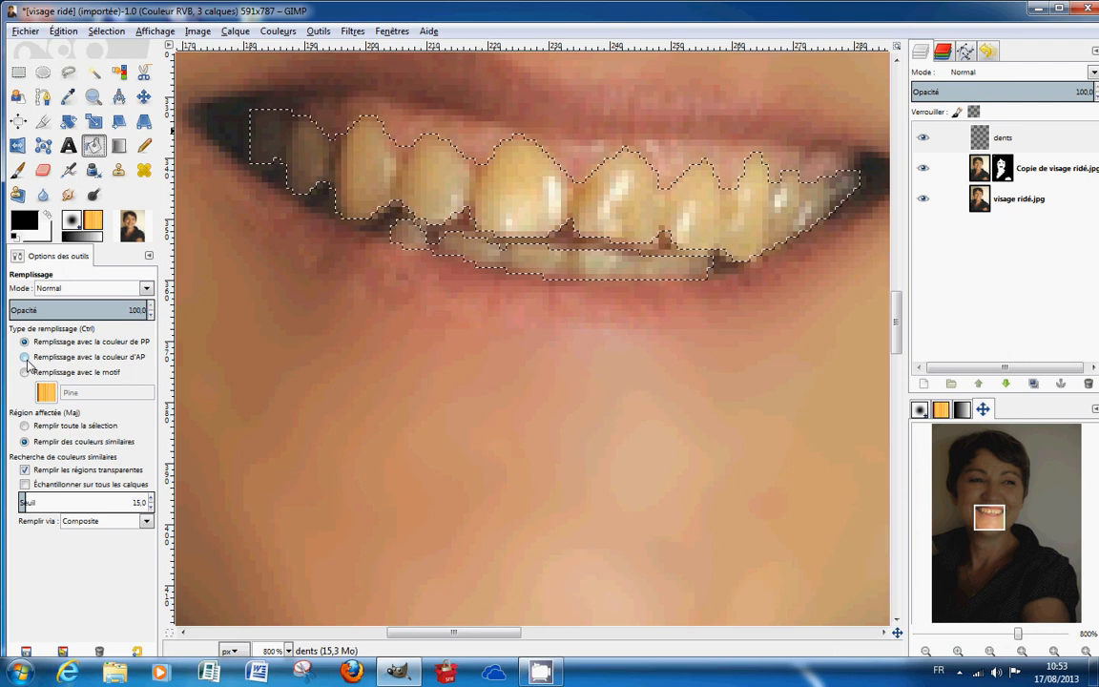
click(459, 175)
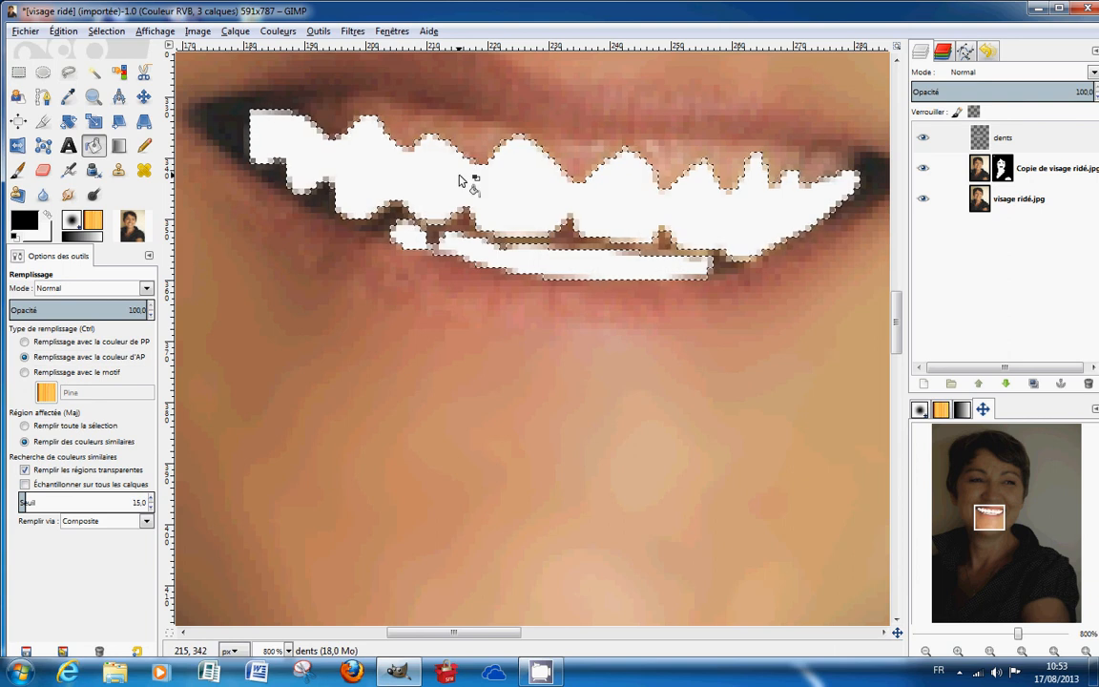
click(106, 30)
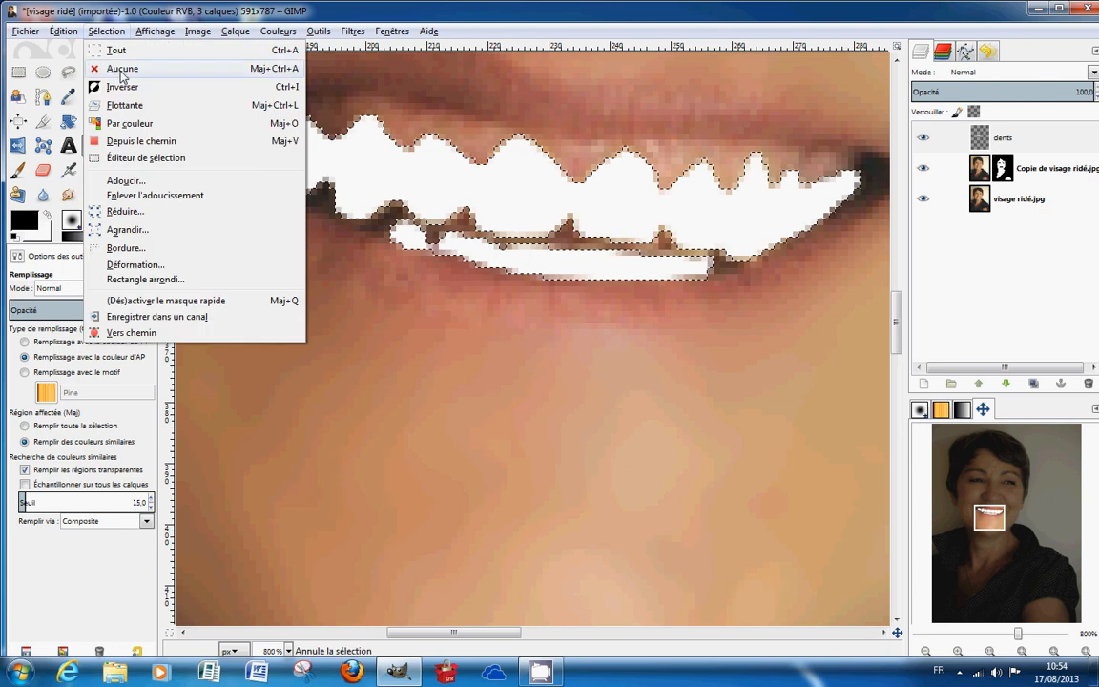
click(121, 69)
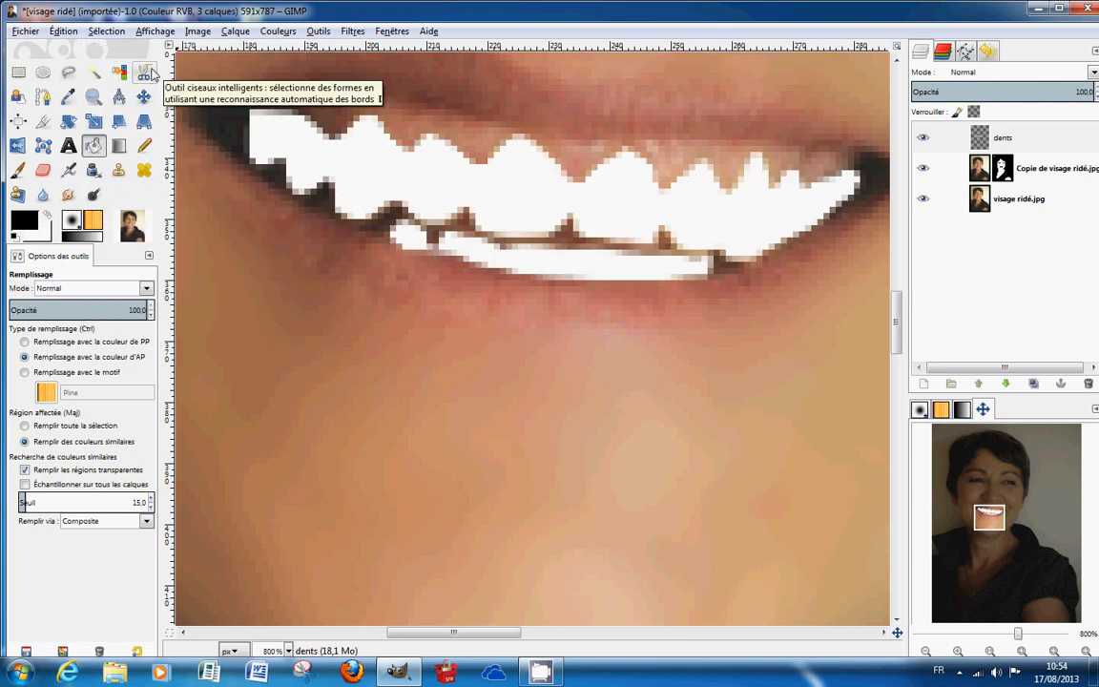
- Apply a Gaussian blur with a 15 px horizontal and vertical radius to the white teeth fill on the dents layer
click(353, 32)
mouse_move(377, 119)
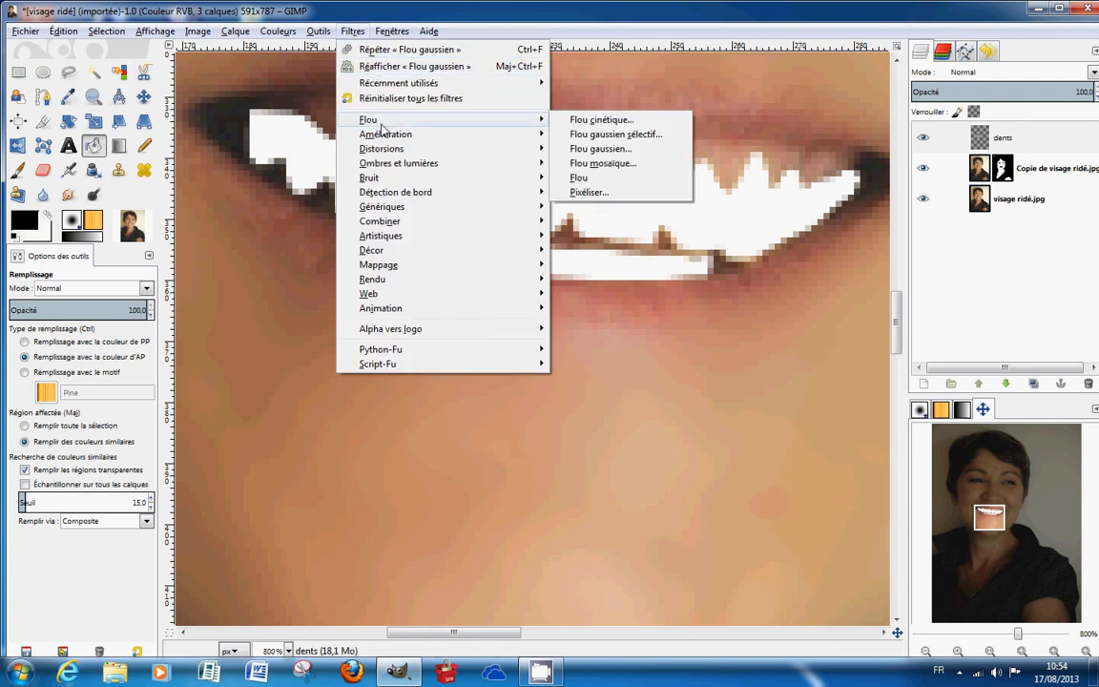
click(587, 152)
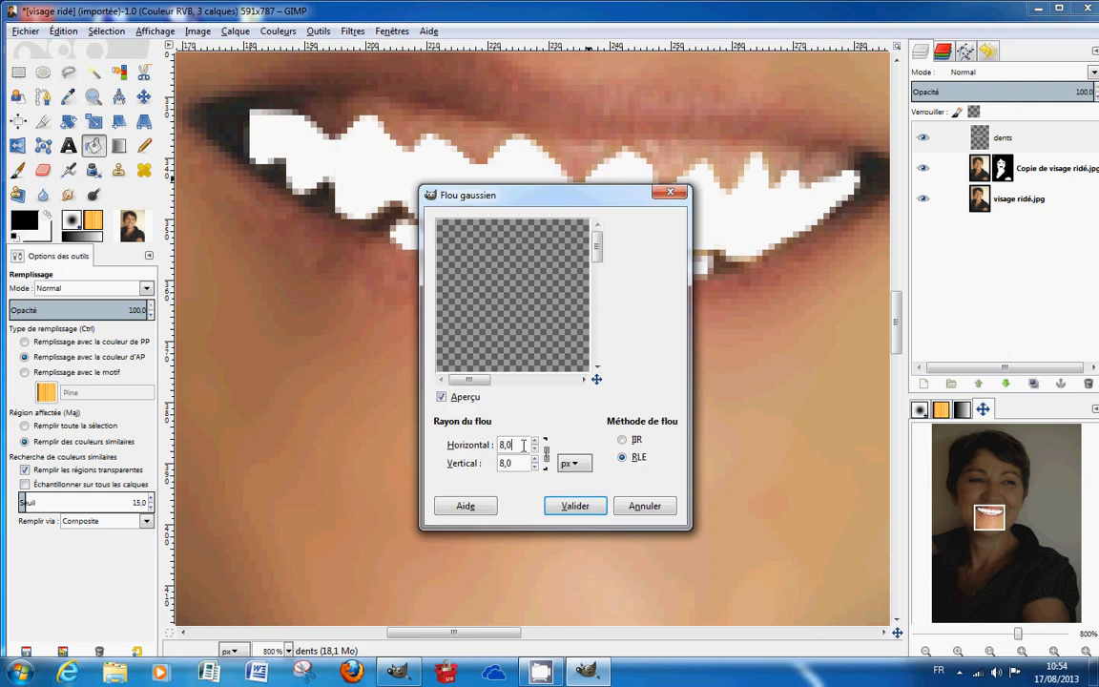
text(15)
key(Tab)
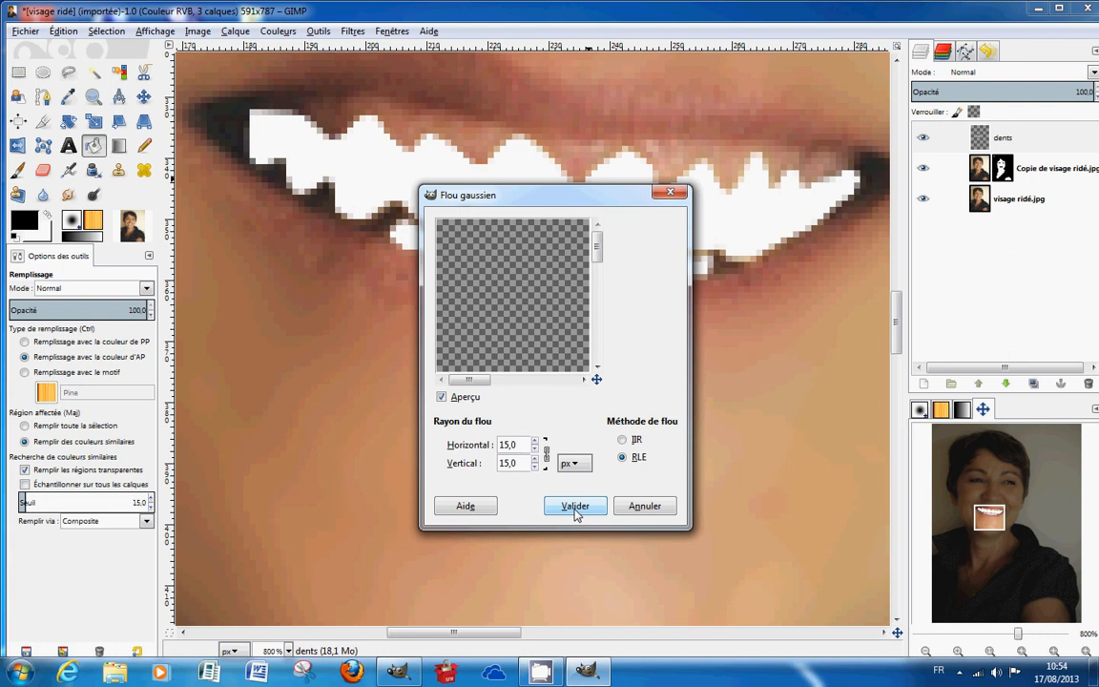
click(576, 507)
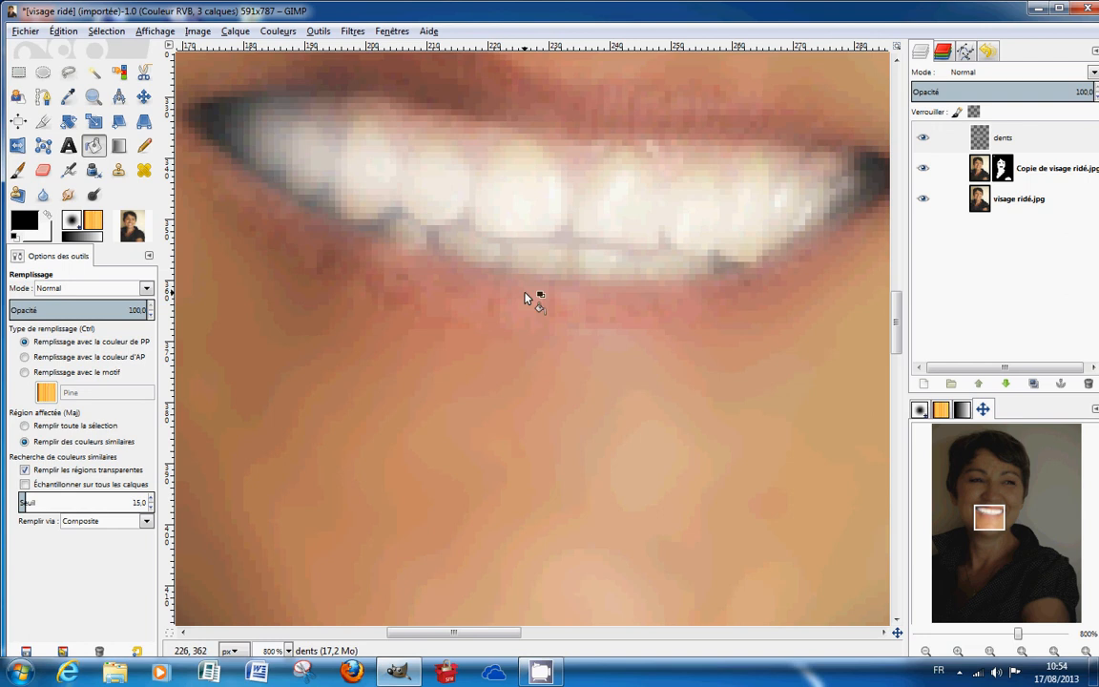
- Lower the opacity of the dents layer to about 56.7 so the whitening blends with the natural teeth
scroll(532, 297, down, 3)
scroll(524, 297, down, 1)
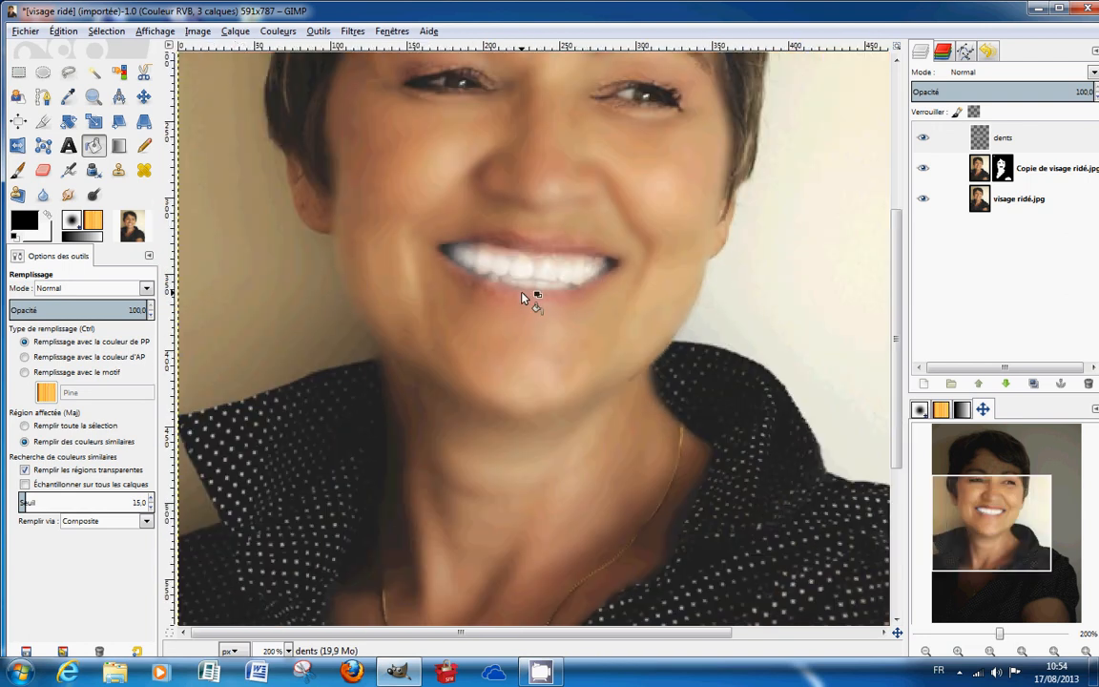
key(ctrl)
drag(1090, 90, 1014, 90)
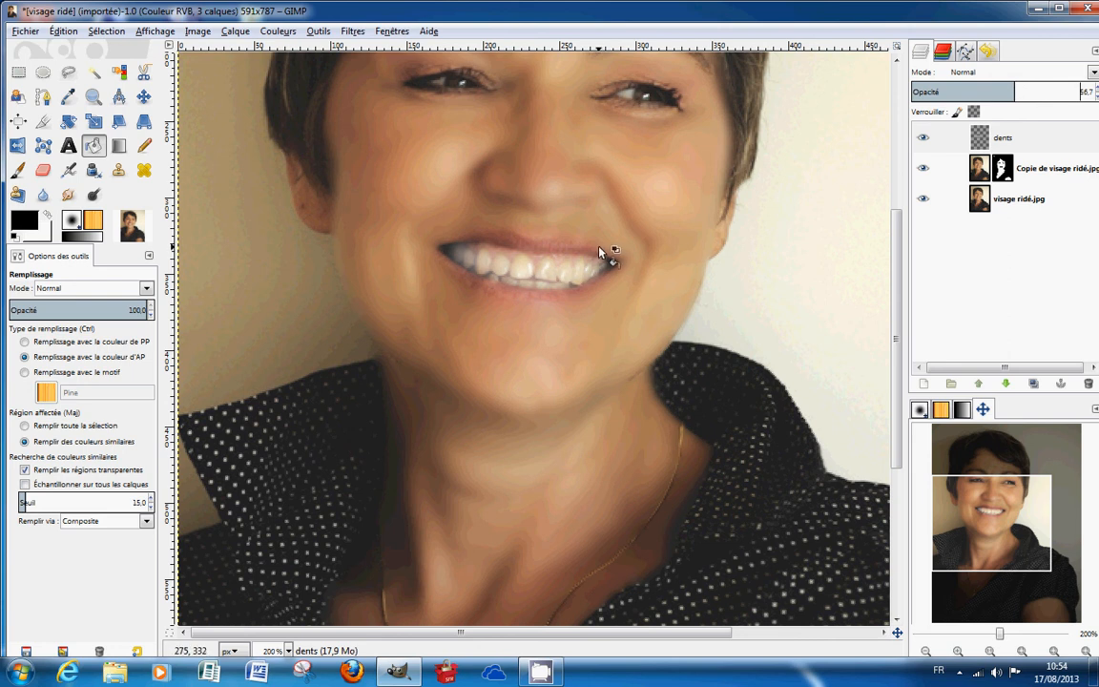
- Compare the whole portrait with and without the retouching by toggling the visibility of the dents and Copie de visage ridé.jpg layers
key(minus)
key(minus)
key(minus)
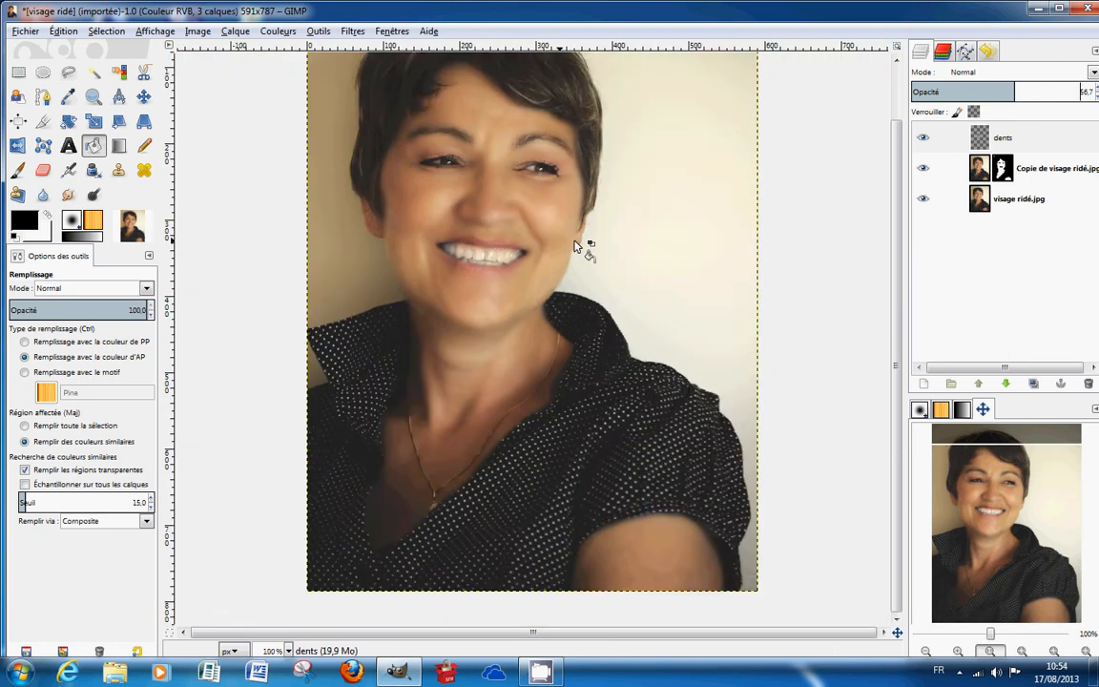
click(923, 137)
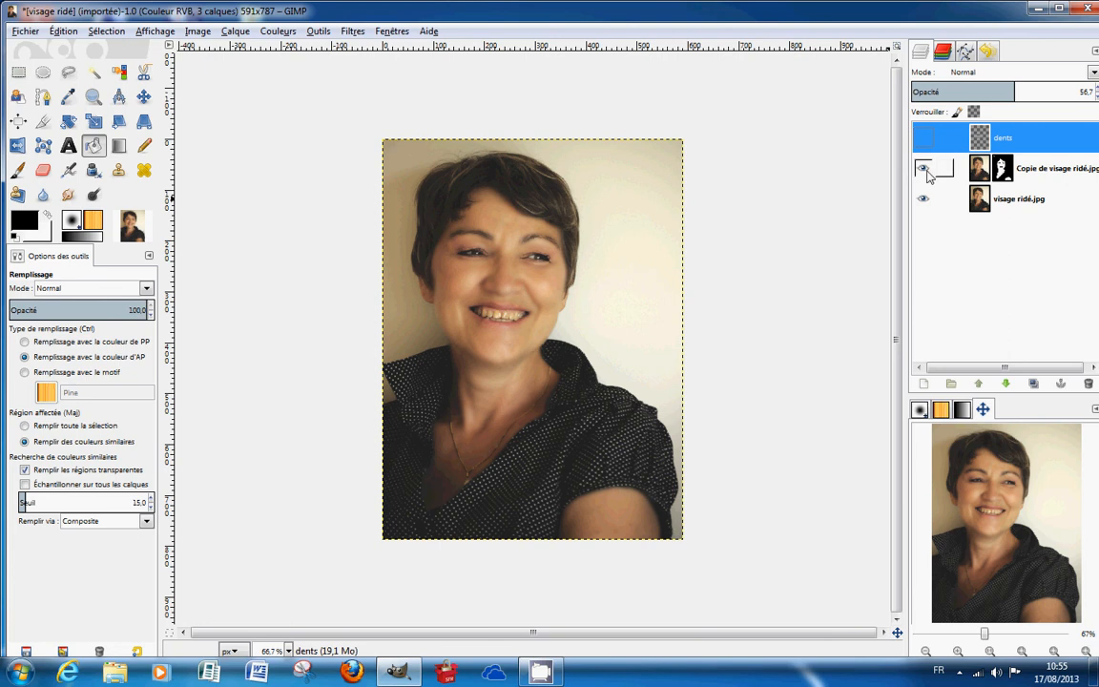
click(923, 168)
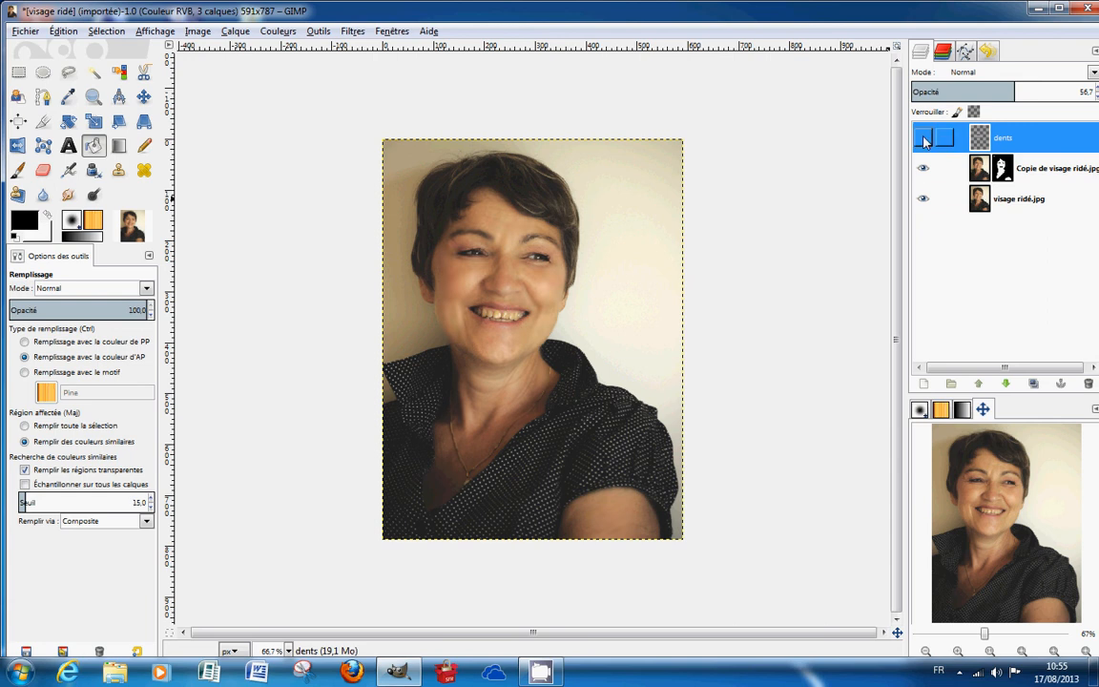
click(923, 139)
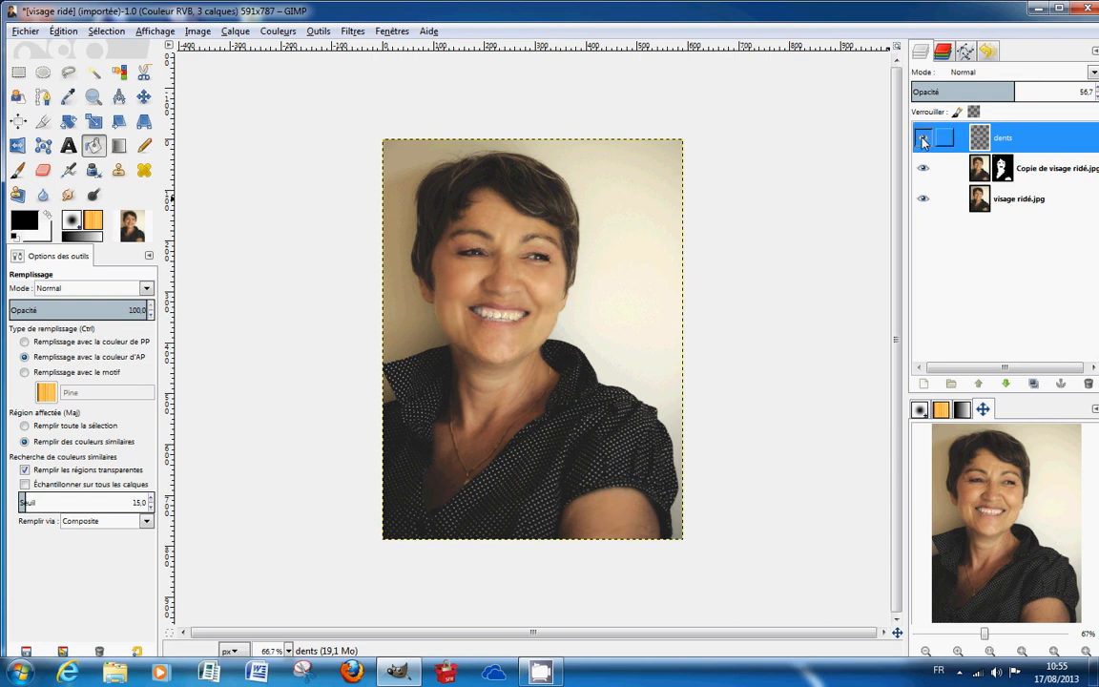